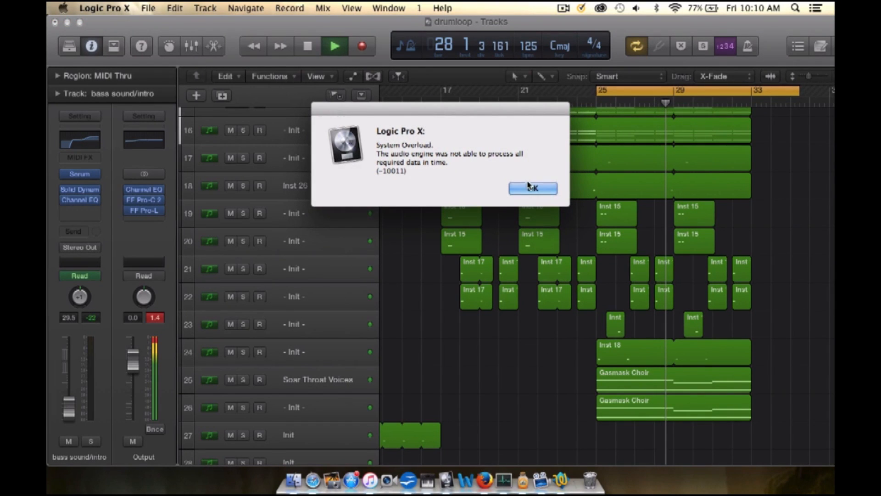
Step: Dismiss the system overload alert and stop playback
left_click(531, 189)
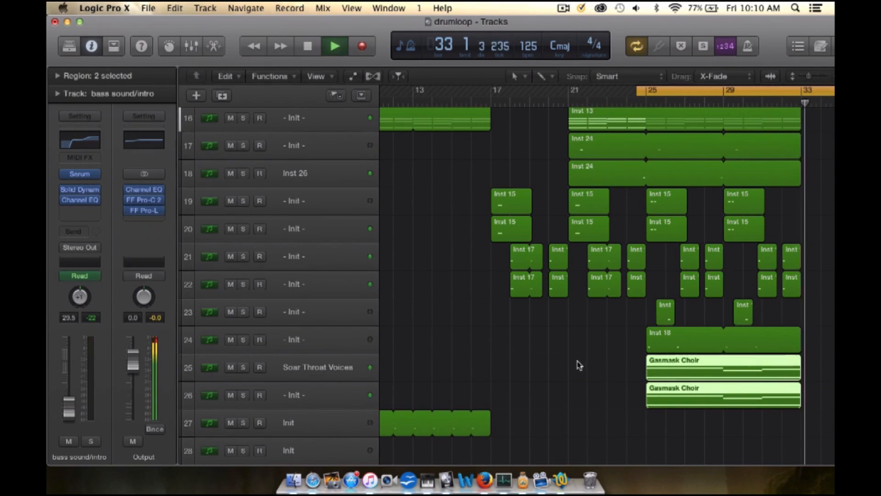
key("space")
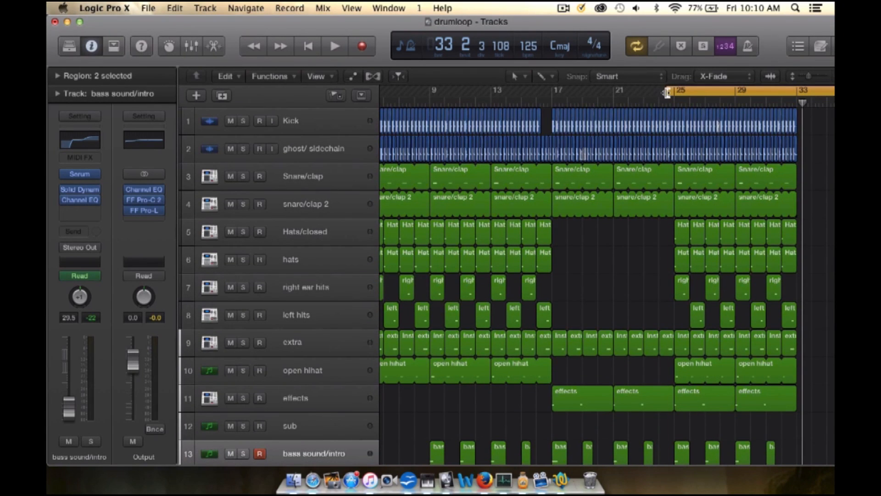
Step: Extend the cycle range back to bar 17 and play the Kick and ghost/ sidechain tracks soloed
left_click_drag(667, 92, 554, 92)
left_click(273, 122)
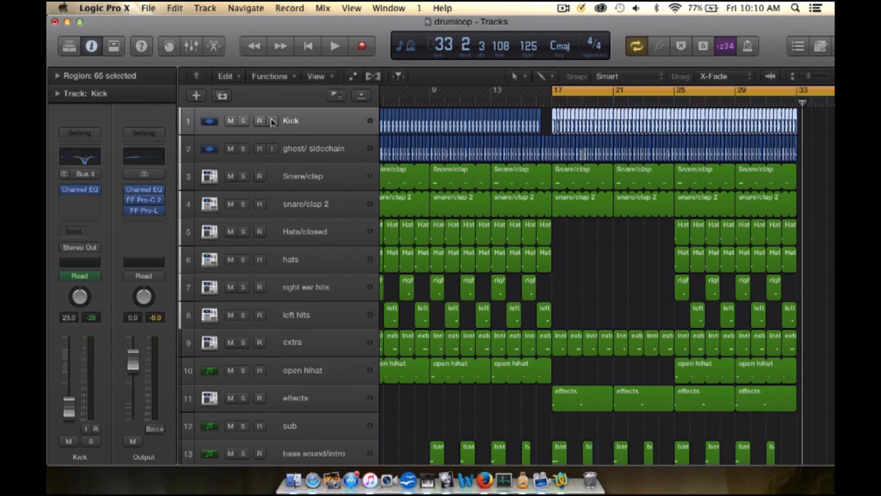
left_click(242, 120)
left_click(245, 150)
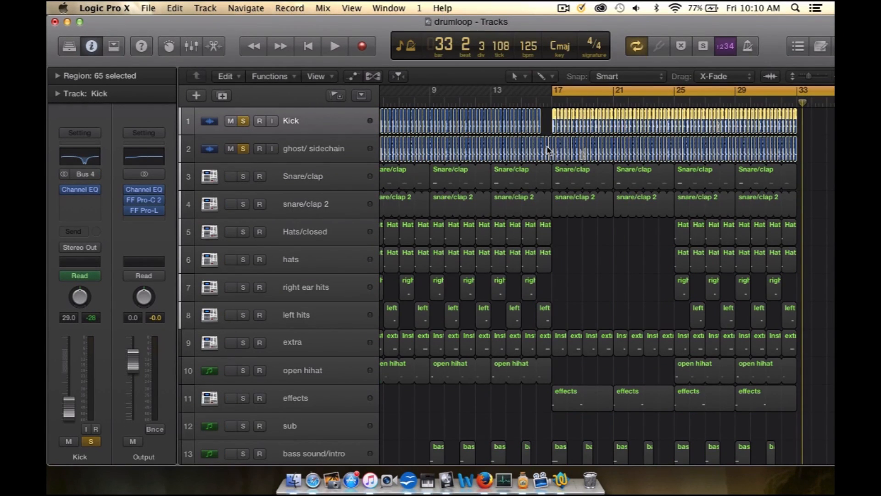
key("space")
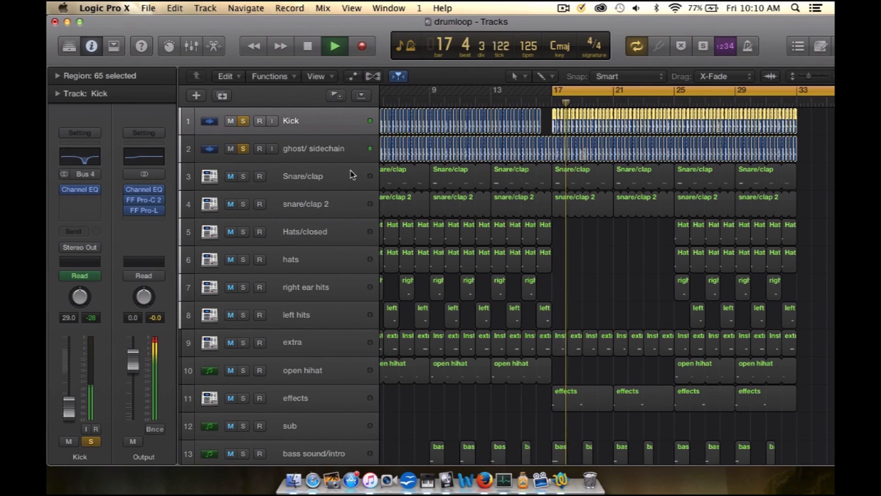
Step: Add the Snare/clap and snare/clap 2 tracks to the solo and inspect their note starts against the kick near 17.2
left_click(244, 178)
left_click(244, 205)
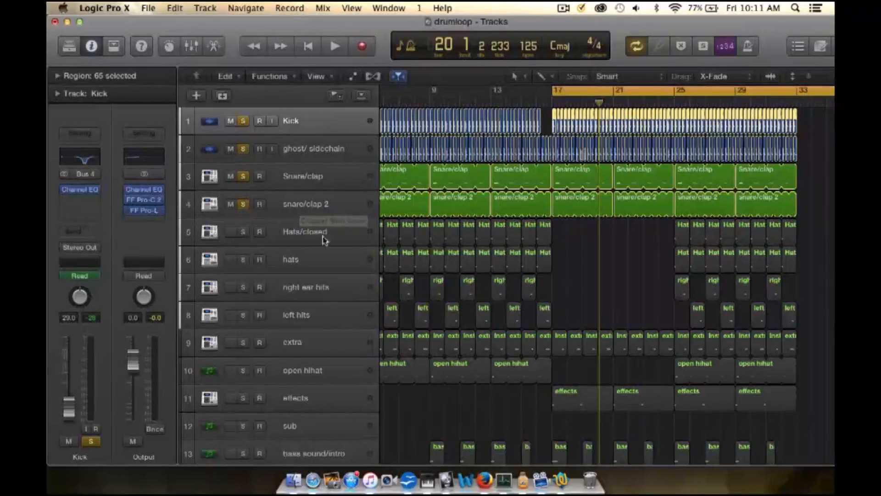
scroll(374, 284, "up", 5)
scroll(454, 248, "up", 10)
scroll(452, 247, "right", 10)
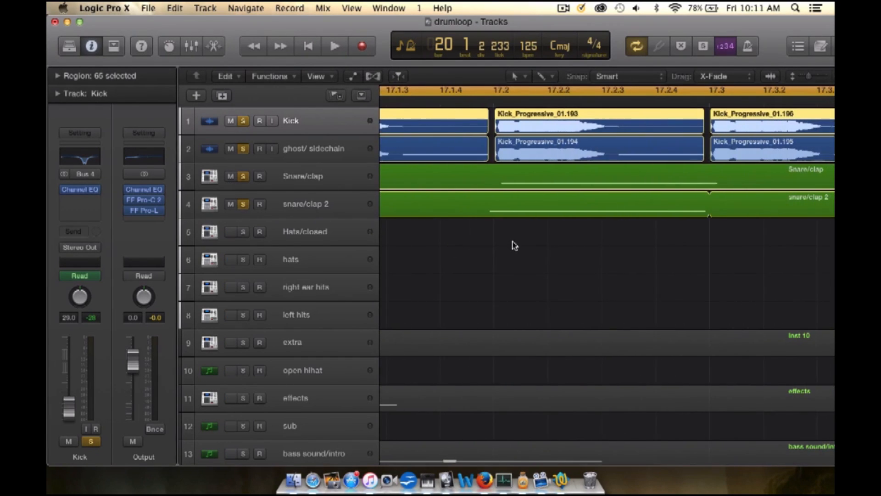
scroll(515, 245, "up", 8)
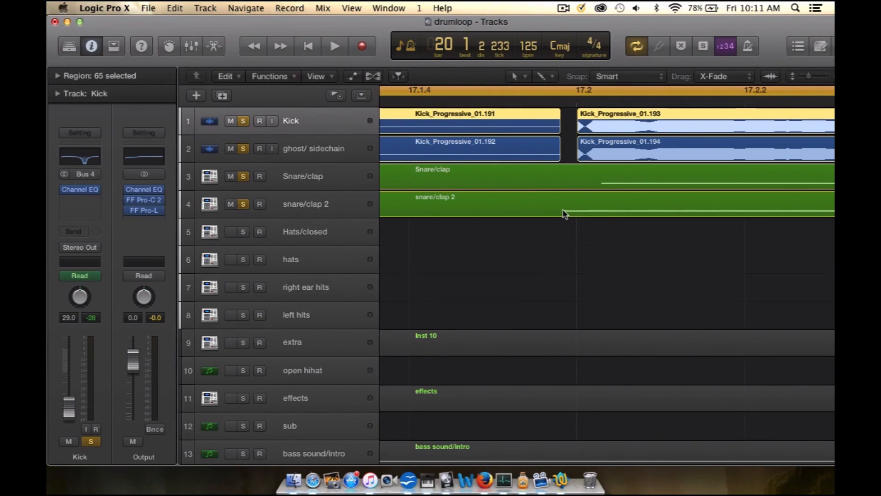
Step: Play the soloed kick and snare/clap layers together from bar 17, then stop playback
key("super+Left")
key("super+Left")
key("super+Left")
key("super+Left")
key("super+Left")
key("super+Left")
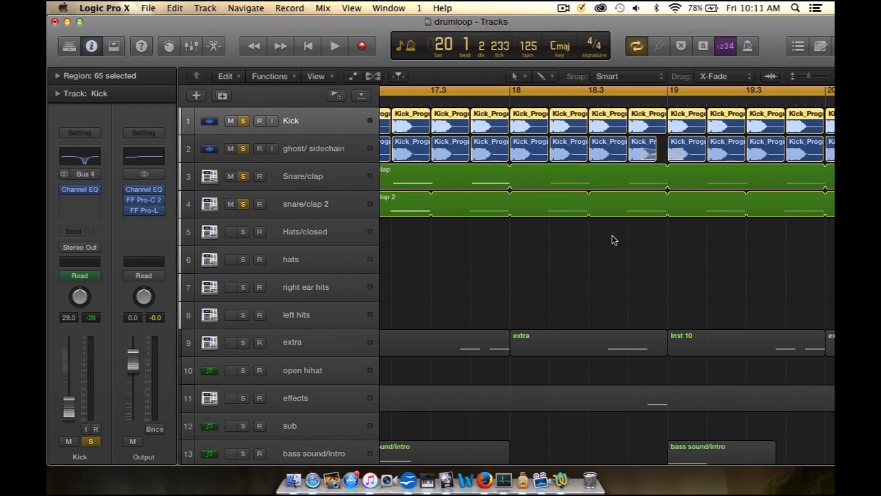
scroll(612, 237, "left", 3)
key("space")
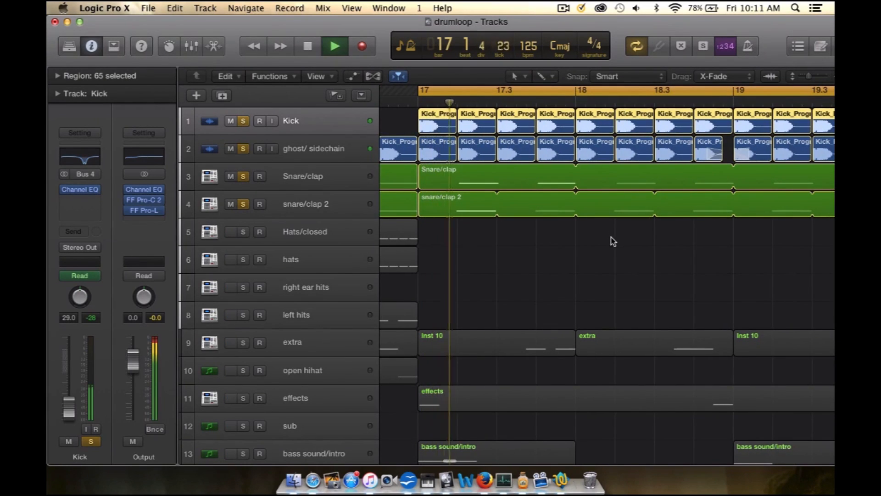
scroll(605, 243, "down", 3)
key("super+Left")
key("super+Left")
scroll(604, 243, "left", 1)
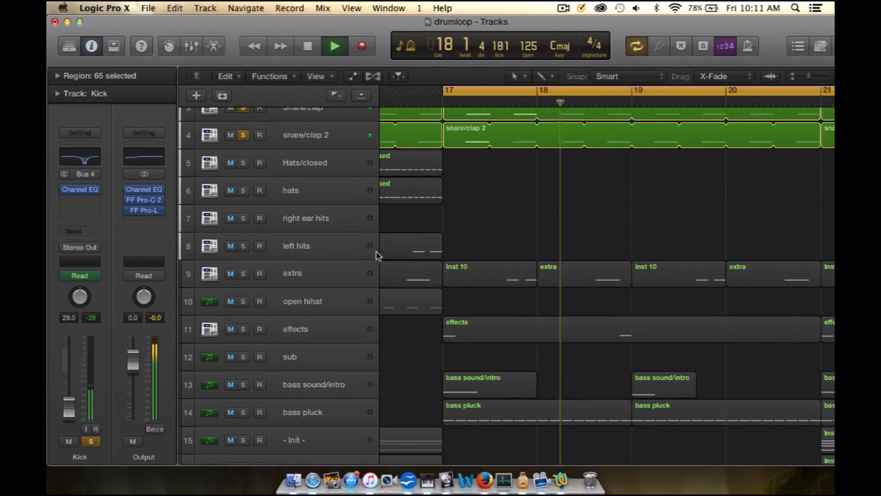
key("space")
Step: Move the cycle range to the song's opening section, starting at bar 1
scroll(459, 317, "down", 3)
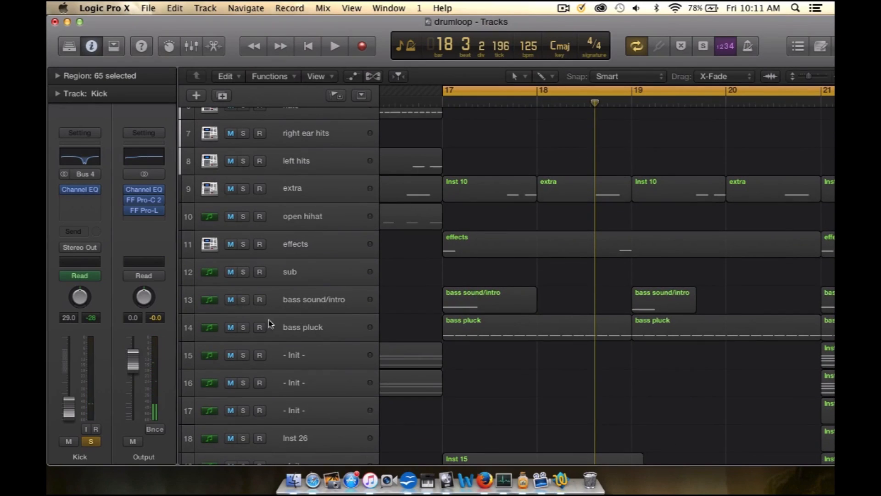
scroll(457, 353, "down", 4)
scroll(457, 352, "left", 8)
scroll(457, 352, "up", 5)
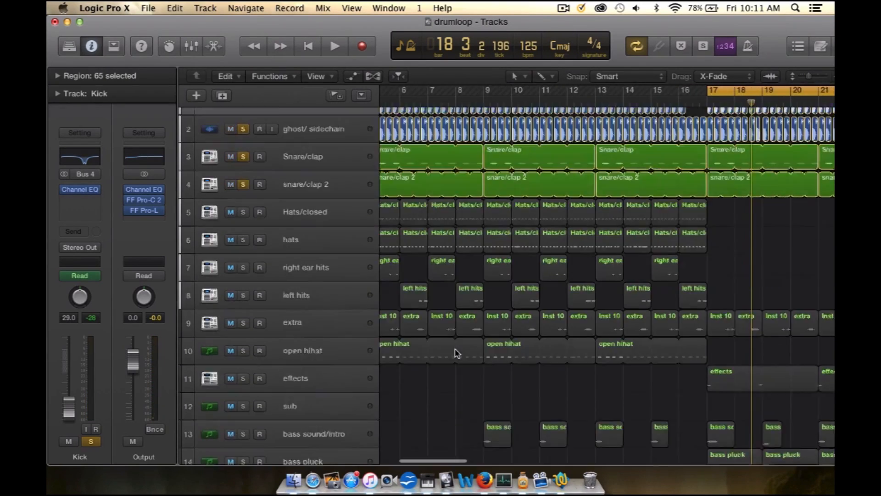
left_click_drag(387, 90, 693, 96)
scroll(443, 276, "right", 4)
scroll(442, 276, "up", 5)
scroll(443, 278, "left", 5)
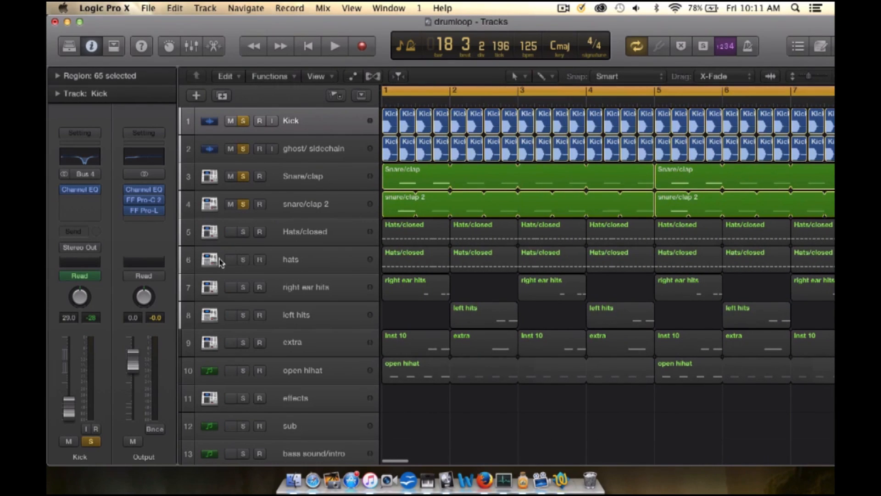
Step: Solo the Hats/closed and hats tracks too, and audition them with the kick and snares from bar 1
left_click(243, 259)
left_click(243, 232)
key("space")
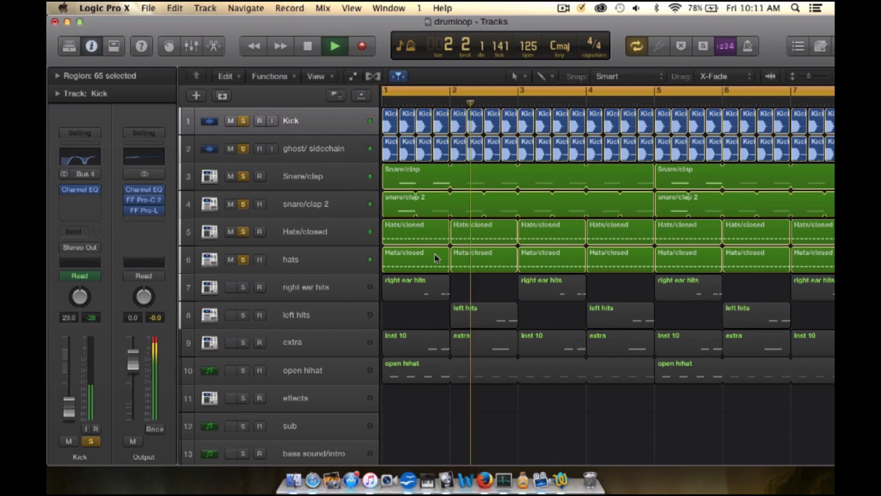
key("space")
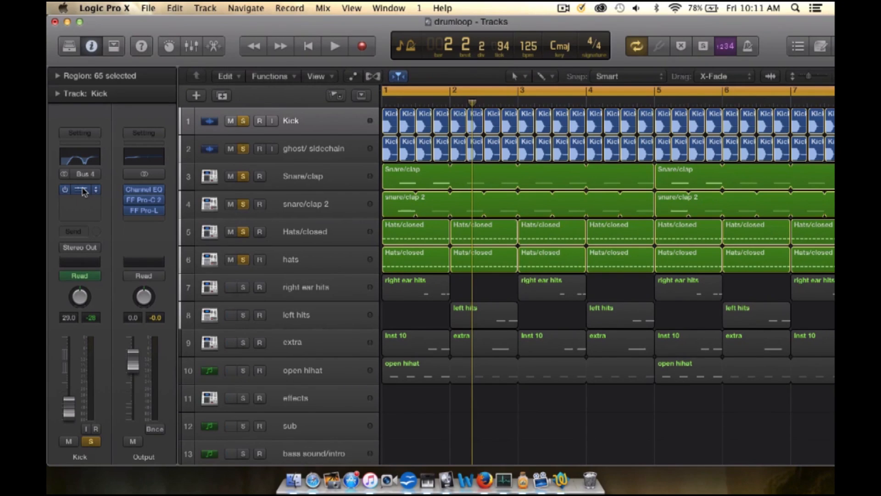
key("space")
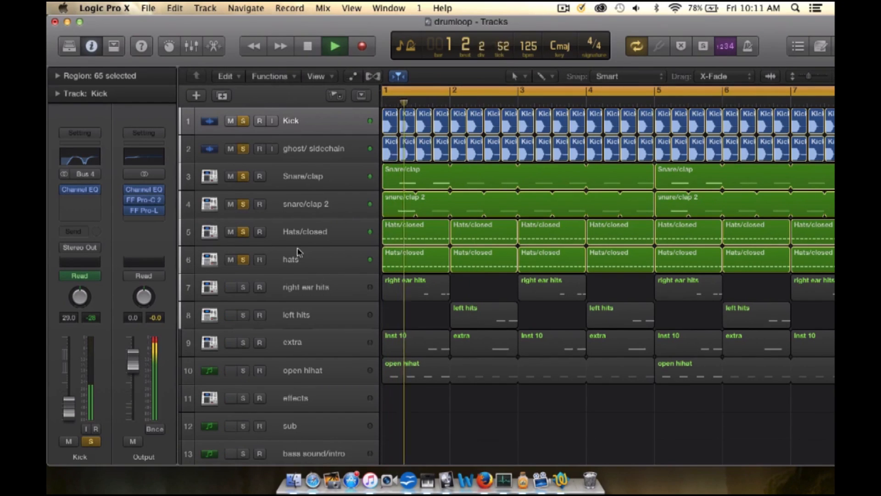
Step: Review the Hats/closed regions in the Piano Roll, select the hats track, and close the editor
left_click(321, 232)
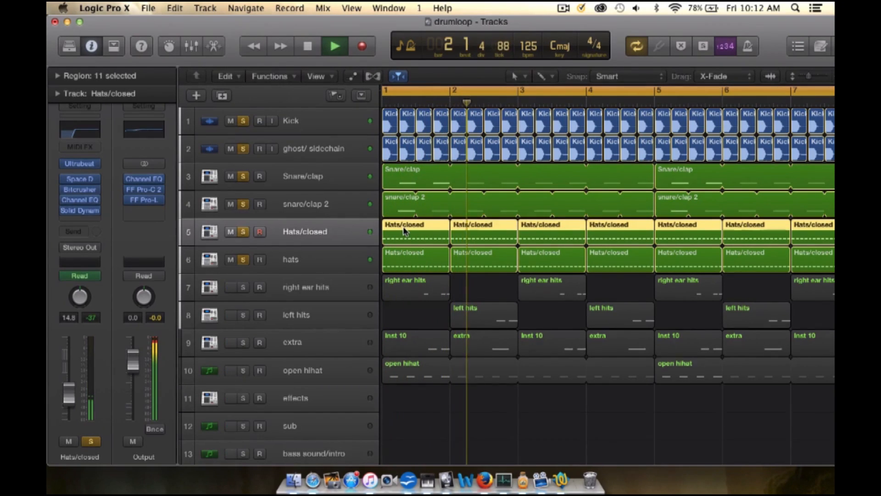
double_click(406, 232)
key("space")
scroll(405, 202, "down", 3)
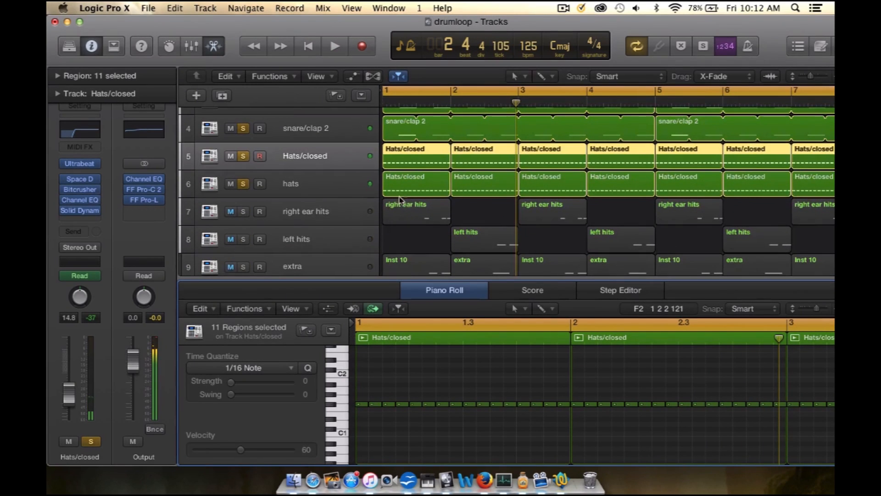
left_click(324, 185)
scroll(418, 184, "left", 1)
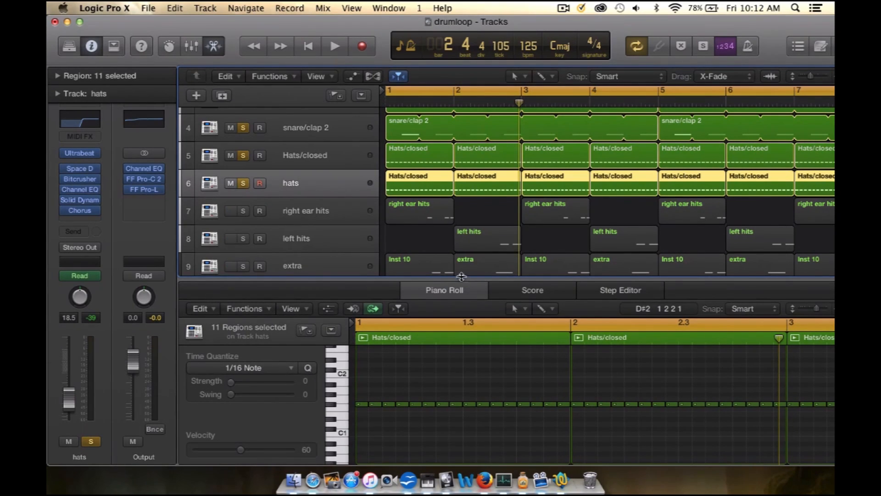
key("e")
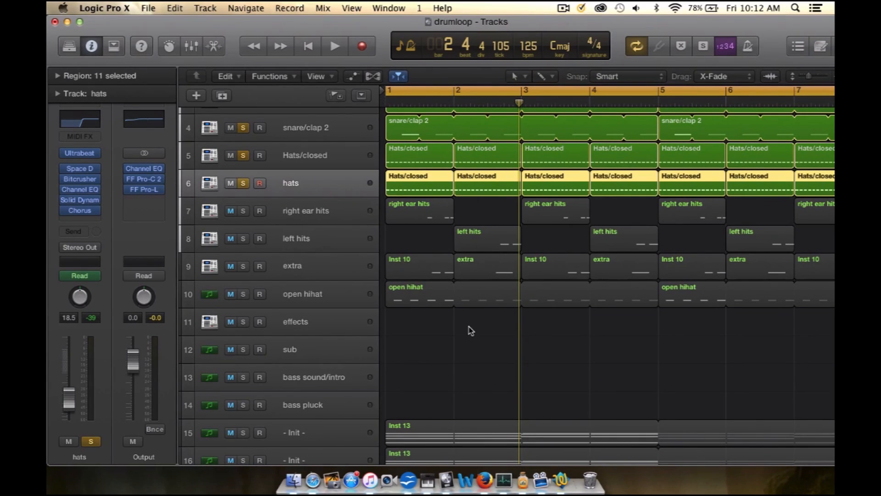
Step: Add the right ear hits and left hits tracks to the solo and play the drums from bar 1
key("space")
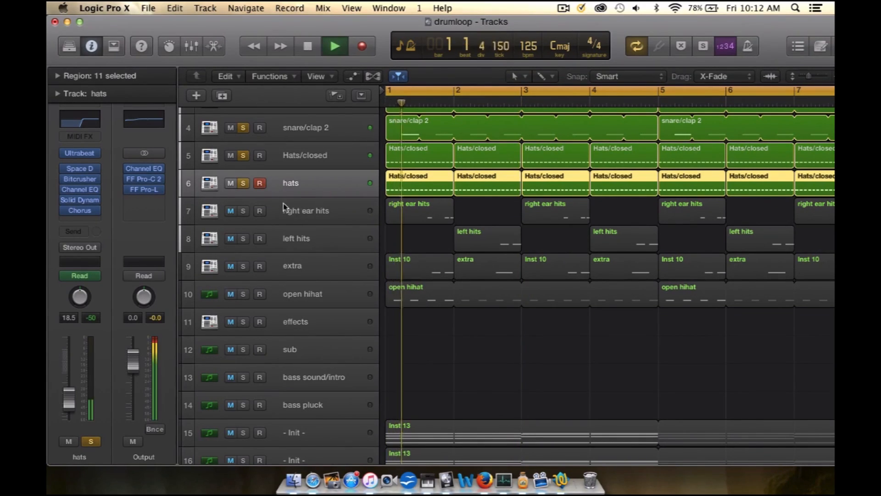
left_click(243, 211)
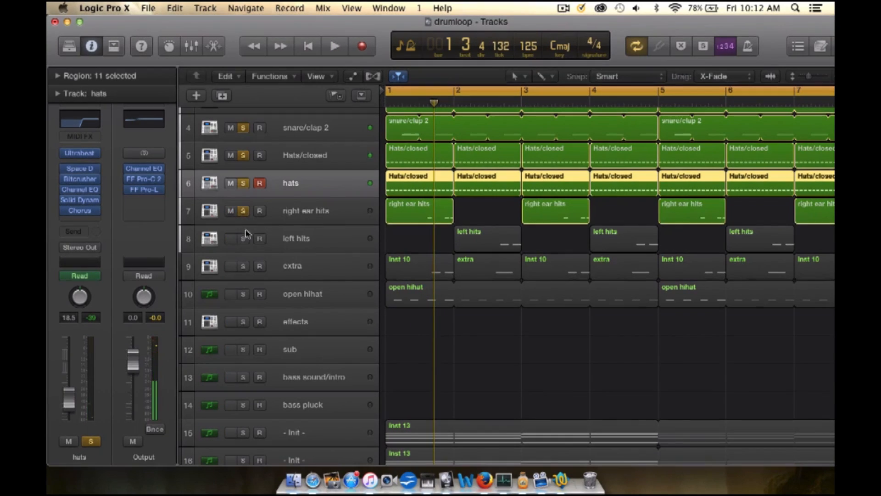
left_click(244, 238)
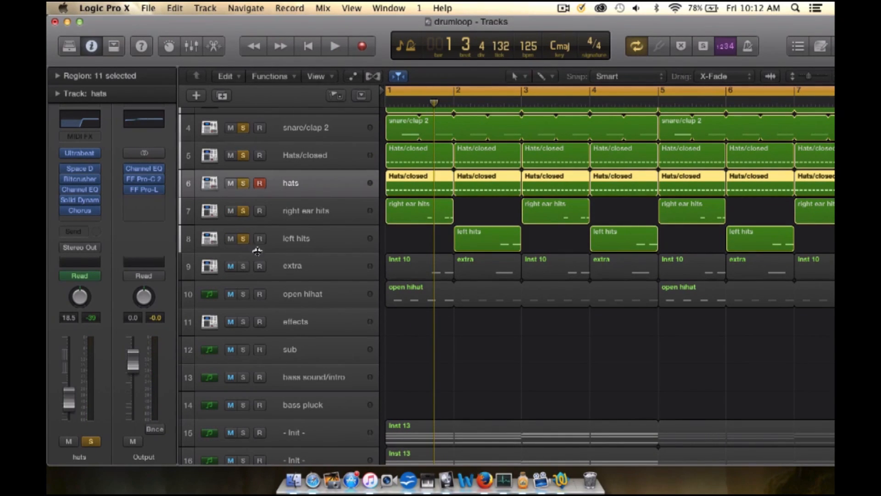
key("space")
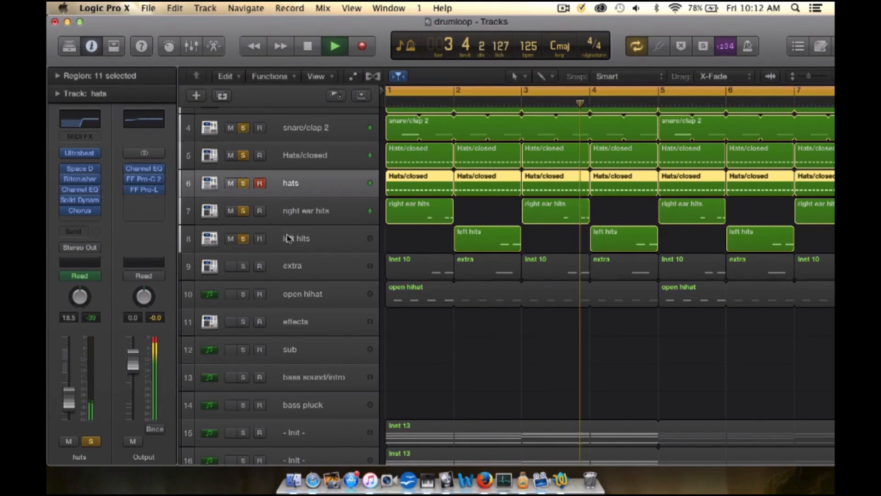
left_click(289, 237)
key("space")
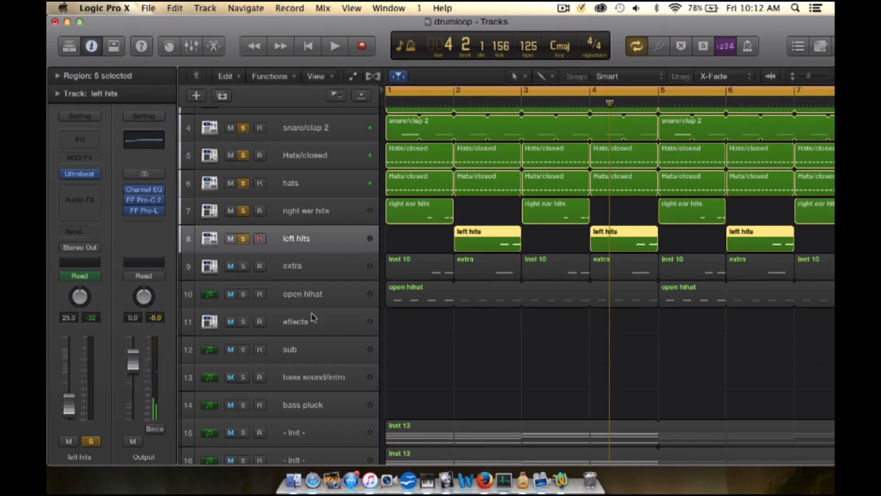
Step: Solo and select the extra track, and audition it with the other drum layers from bar 1
scroll(314, 317, "down", 1)
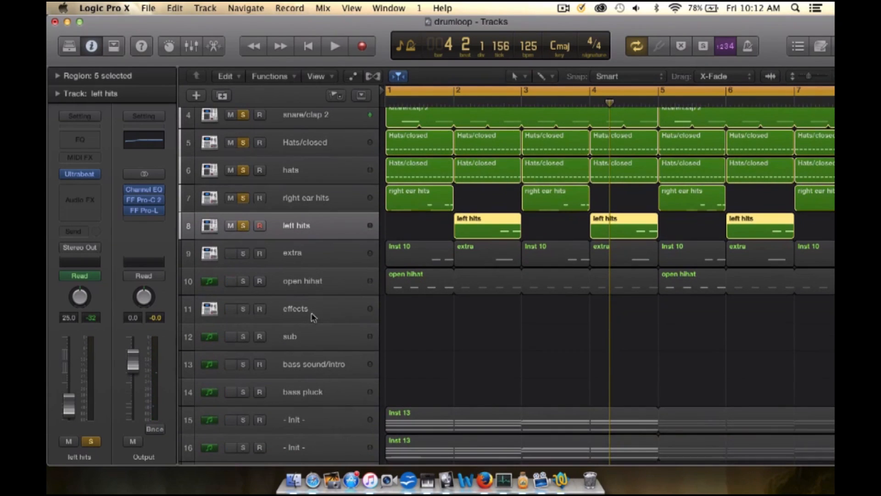
left_click(243, 254)
left_click(349, 252)
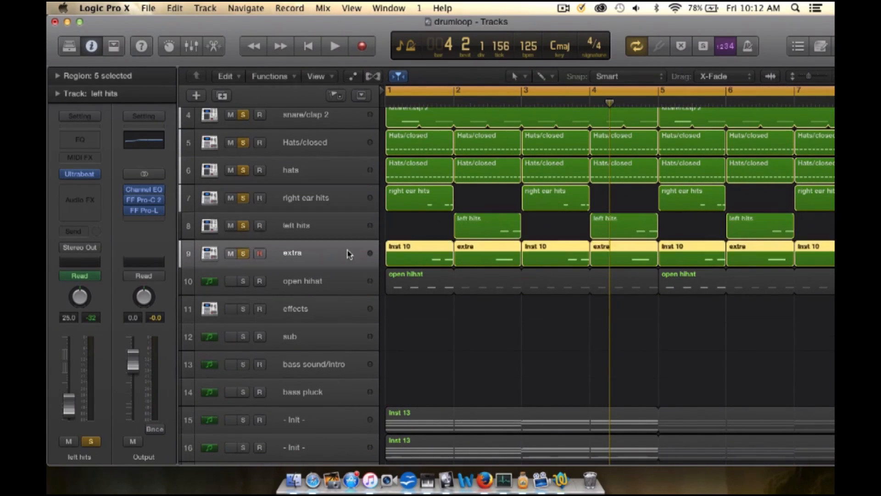
key("space")
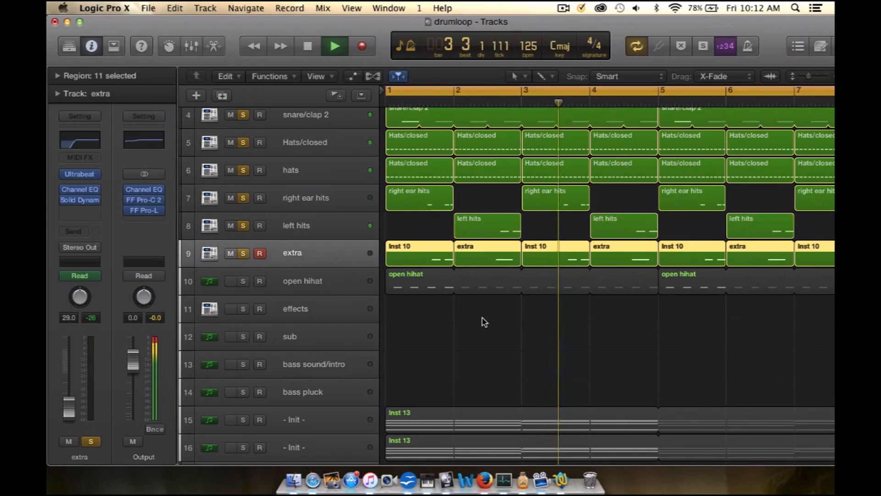
key("space")
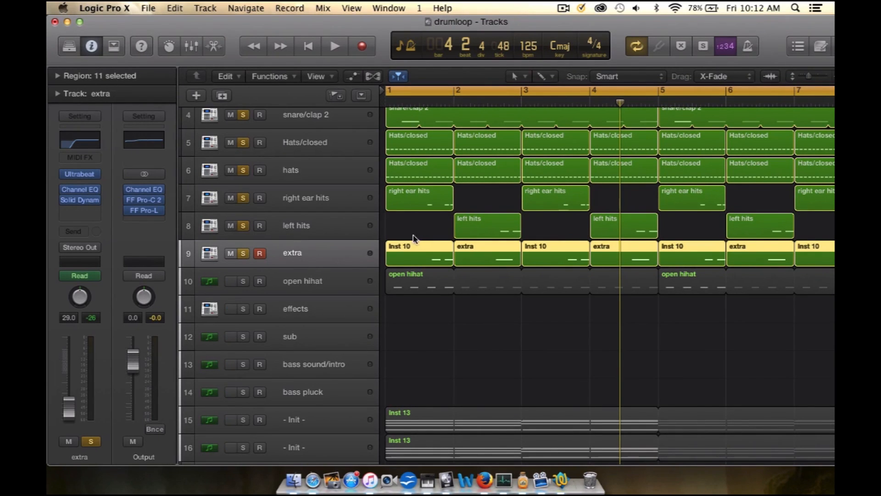
Step: Solo the open hihat track, select it, and listen to it within the drum mix
left_click(243, 281)
scroll(318, 299, "down", 1)
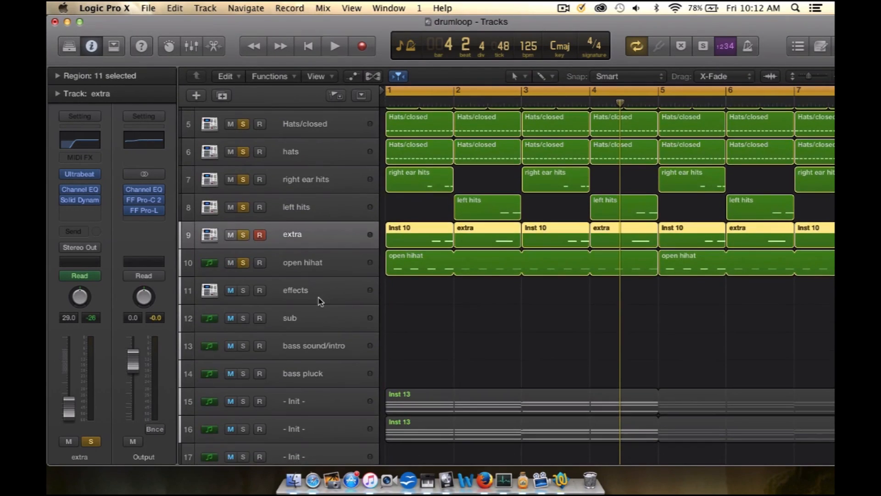
key("space")
left_click(316, 263)
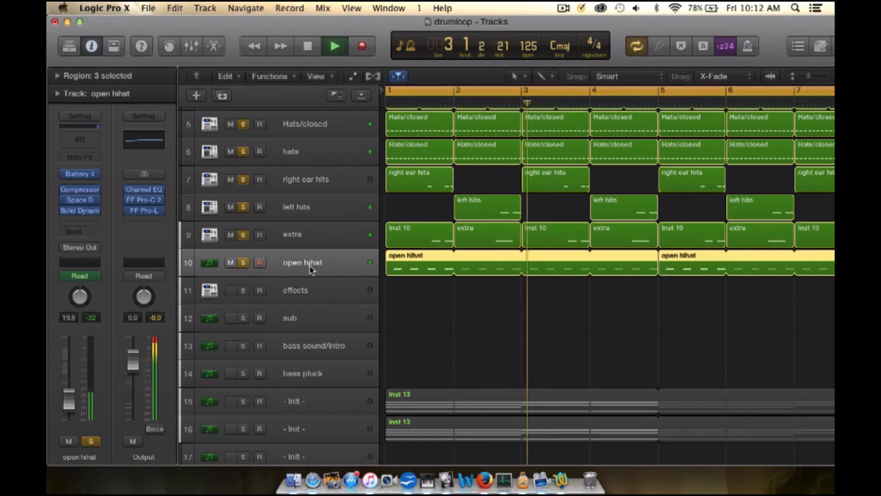
key("space")
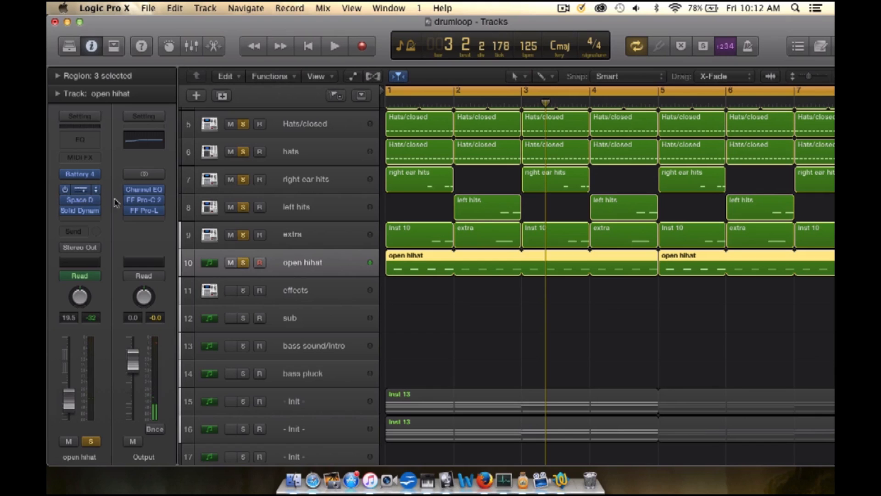
Step: Open the Compressor on the open hihat track and play the loop to watch its gain reduction
left_click(80, 189)
key("space")
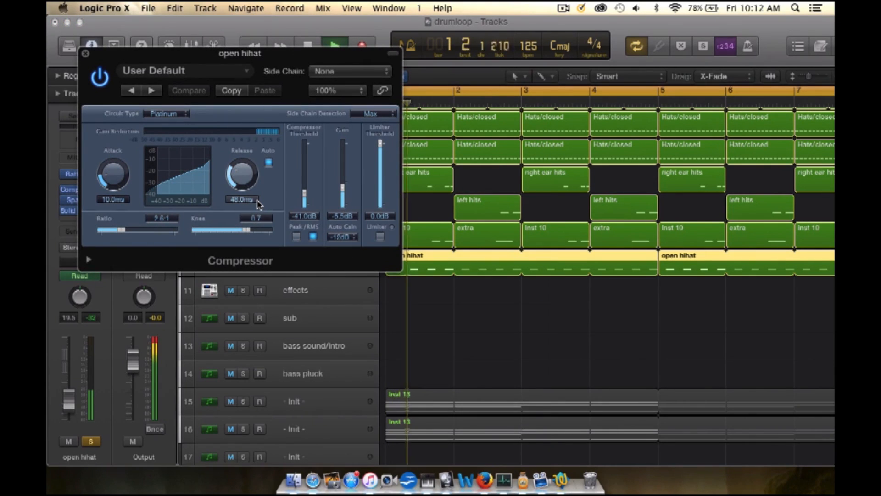
key("space")
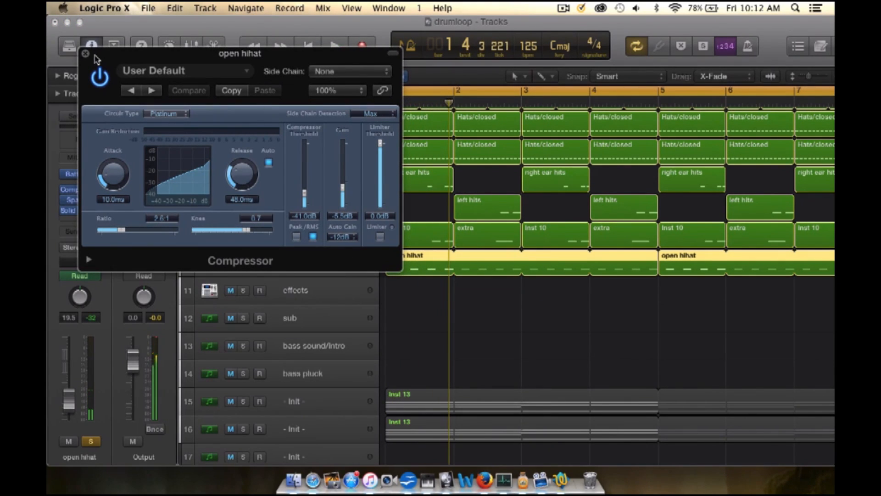
Step: Close the Compressor and remove the open hihat, extra, left hits, right ear hits, hats and Hats/closed tracks from the solo
left_click(85, 55)
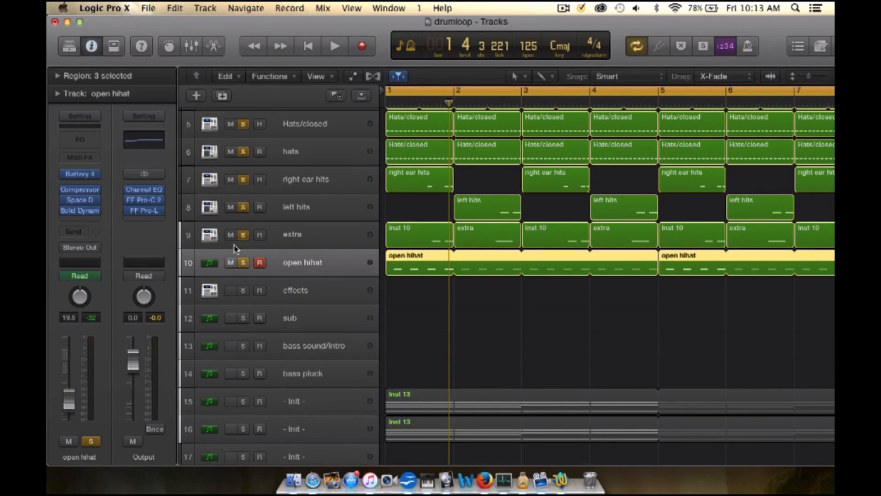
scroll(227, 276, "down", 4)
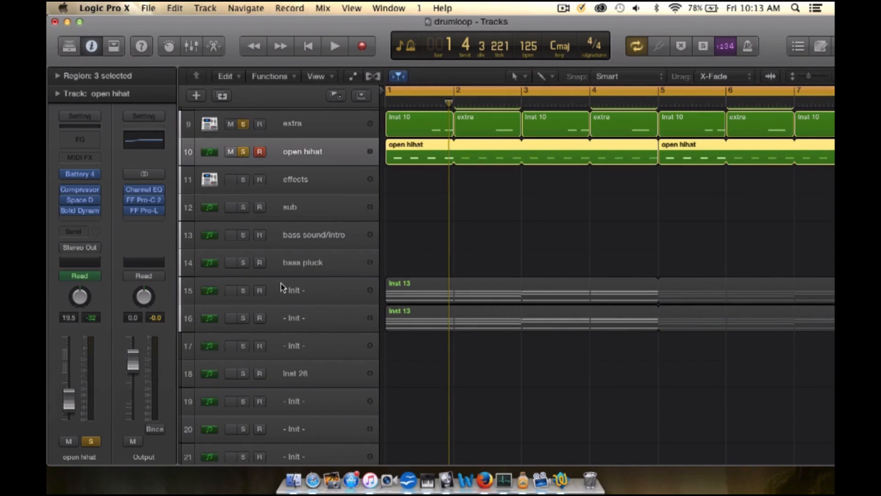
scroll(276, 275, "up", 3)
left_click(243, 243)
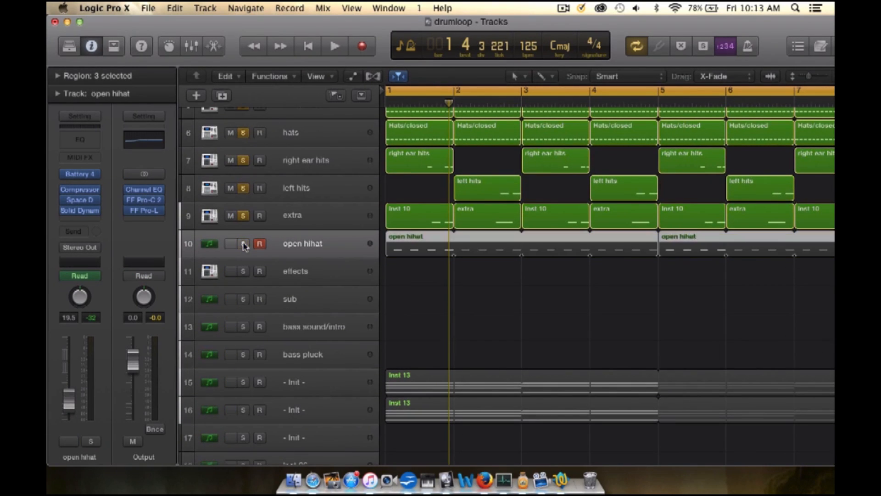
left_click(243, 214)
left_click(244, 188)
left_click(245, 170)
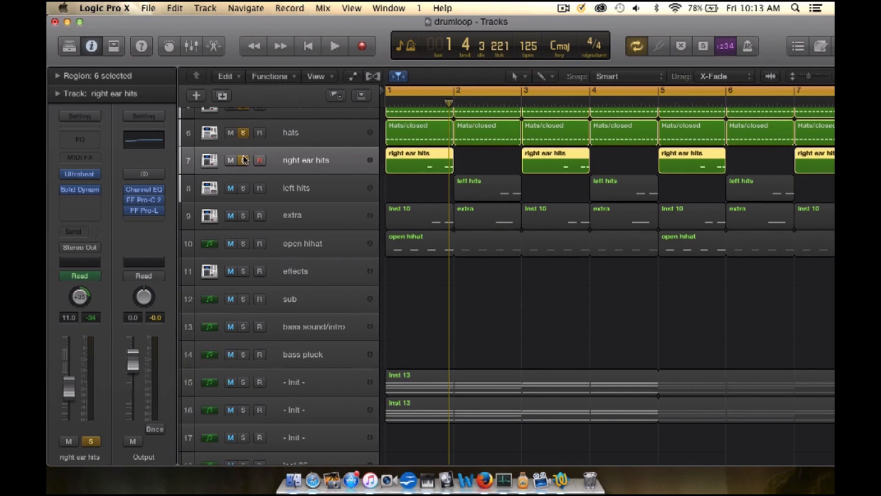
left_click(243, 161)
left_click(243, 133)
scroll(243, 156, "up", 2)
left_click(244, 169)
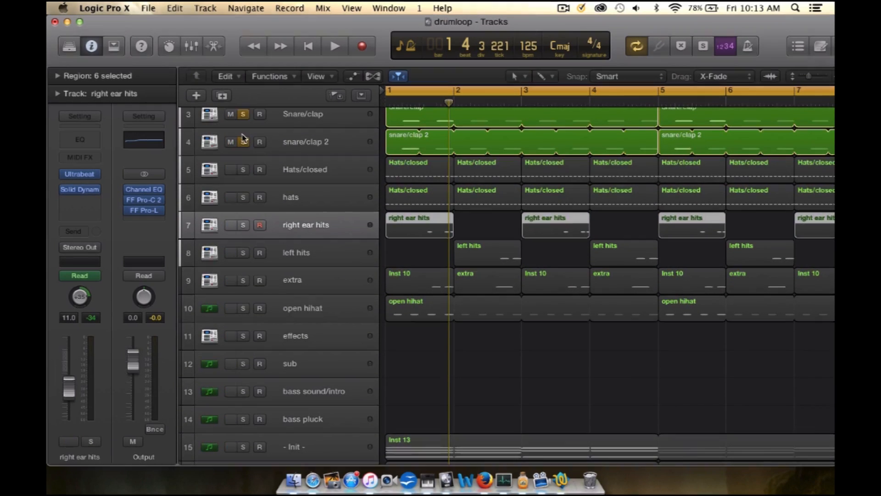
Step: Unsolo the remaining snare/clap 2, Snare/clap, ghost/sidechain and Kick tracks
left_click(242, 148)
left_click(243, 142)
scroll(246, 158, "up", 2)
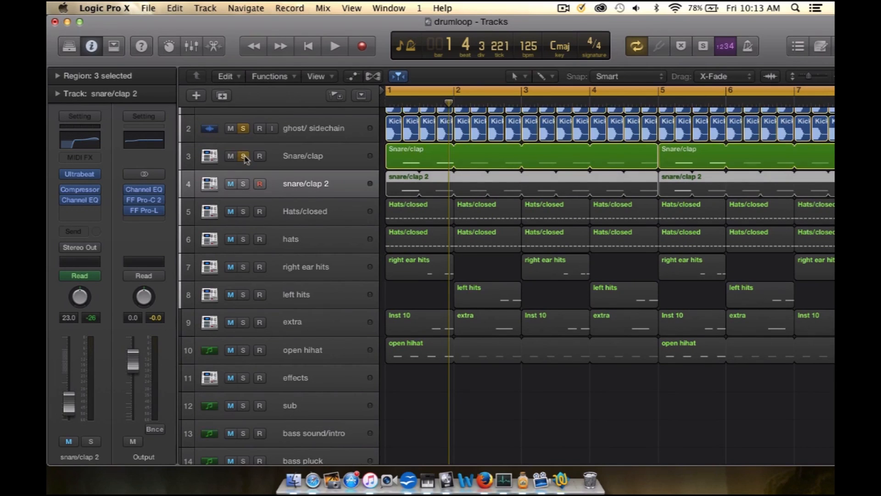
left_click(244, 156)
left_click(243, 128)
scroll(243, 128, "up", 1)
left_click(243, 121)
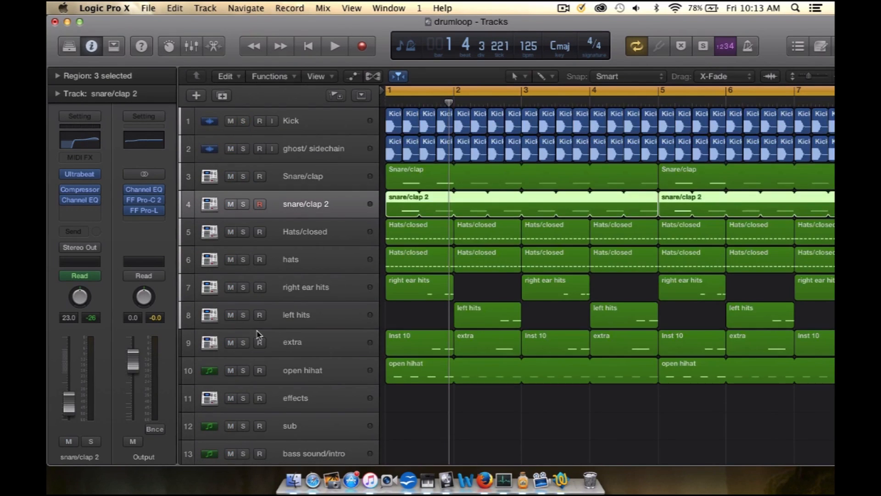
Step: Solo the two - Init - tracks 15 and 16 and play them together from bar 1
scroll(258, 334, "down", 4)
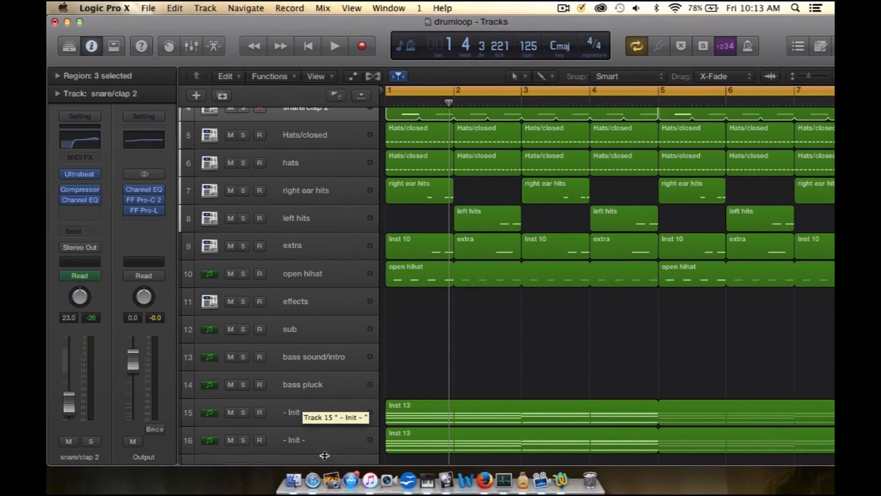
scroll(301, 315, "down", 3)
left_click(292, 320)
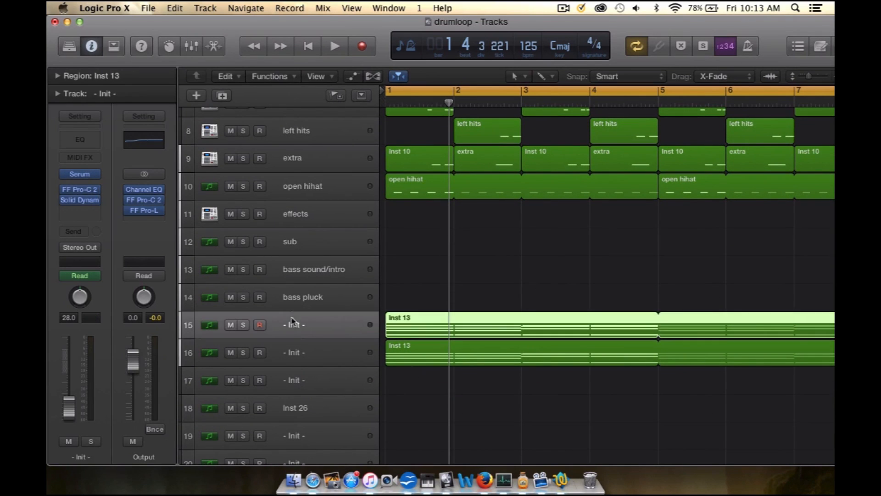
left_click(244, 324)
left_click(244, 353)
key("space")
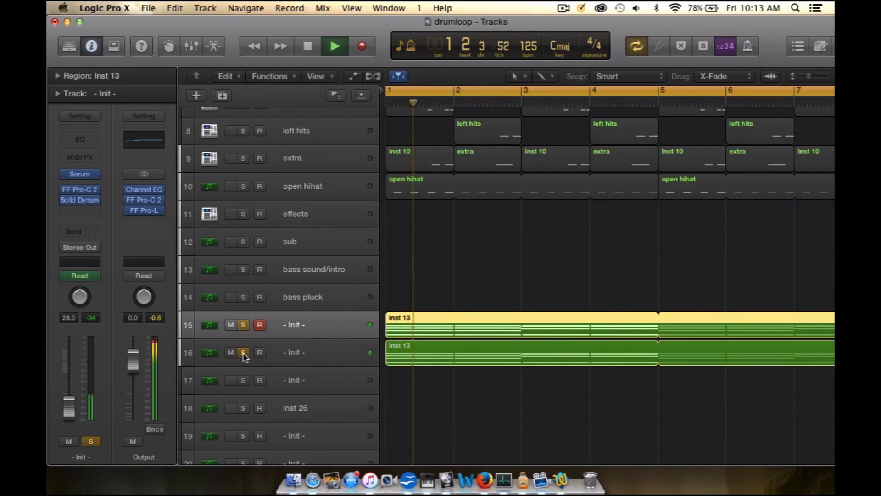
left_click(324, 350)
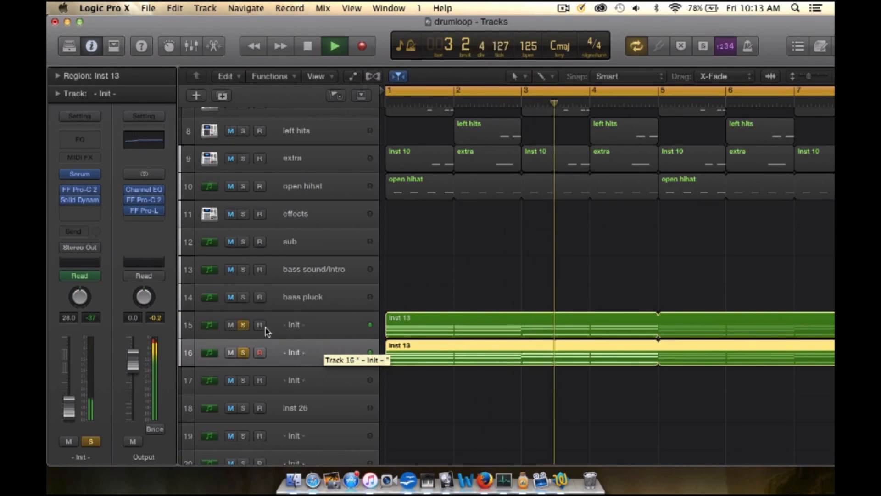
Step: Stop playback and examine the oscillator and filter settings of the Serum patch on track 15
key("space")
left_click(295, 325)
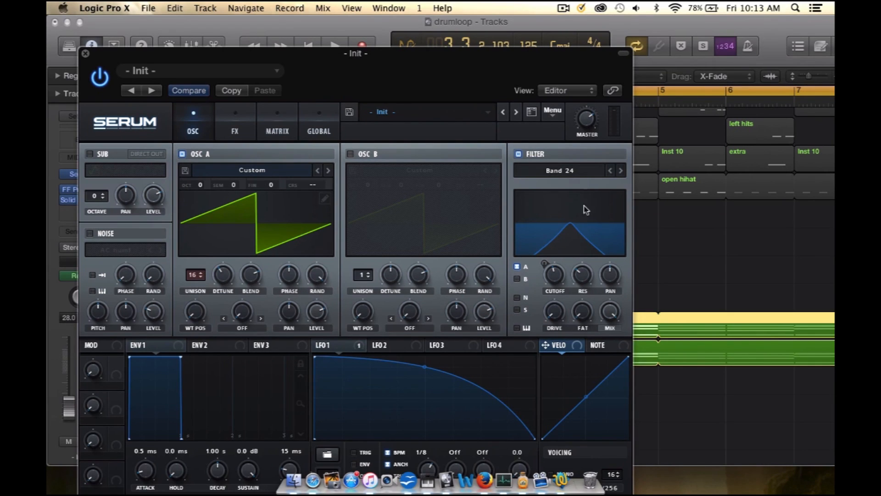
left_click(85, 55)
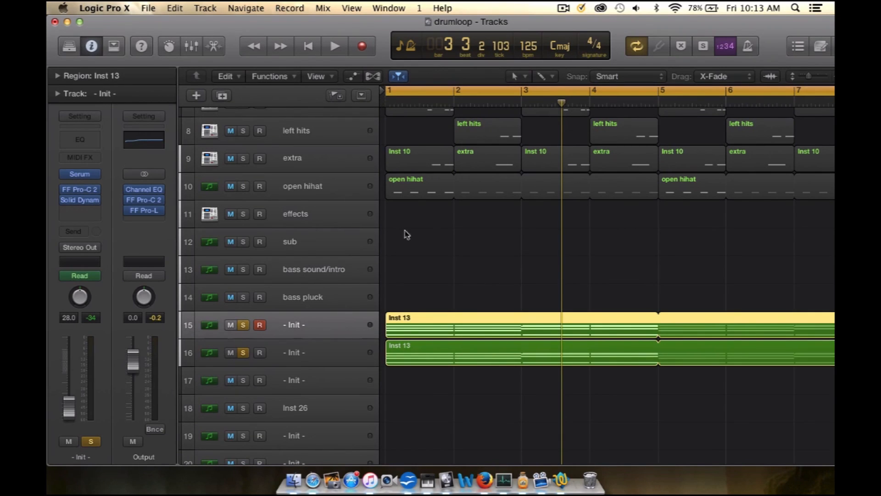
Step: Audition - Init - tracks 15 and 16 separately, soloing and playing each one alone from bar 1
left_click(242, 351)
key("space")
key("space")
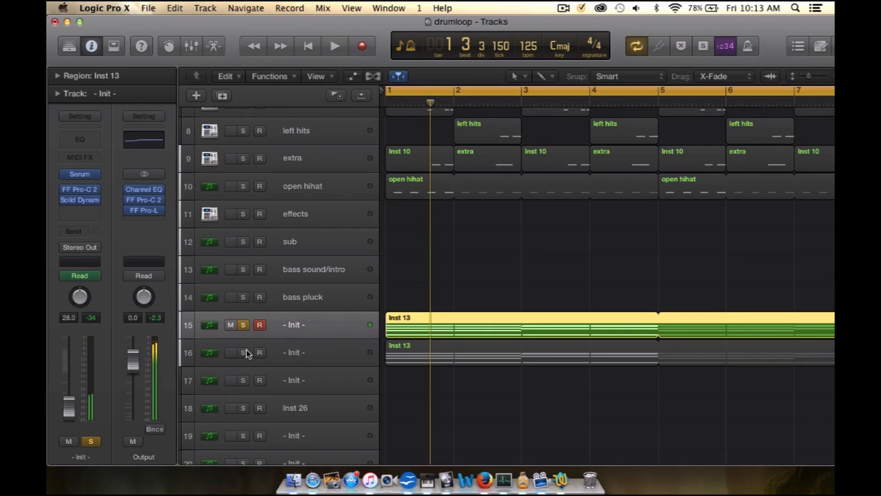
left_click(243, 352)
left_click(244, 325)
key("space")
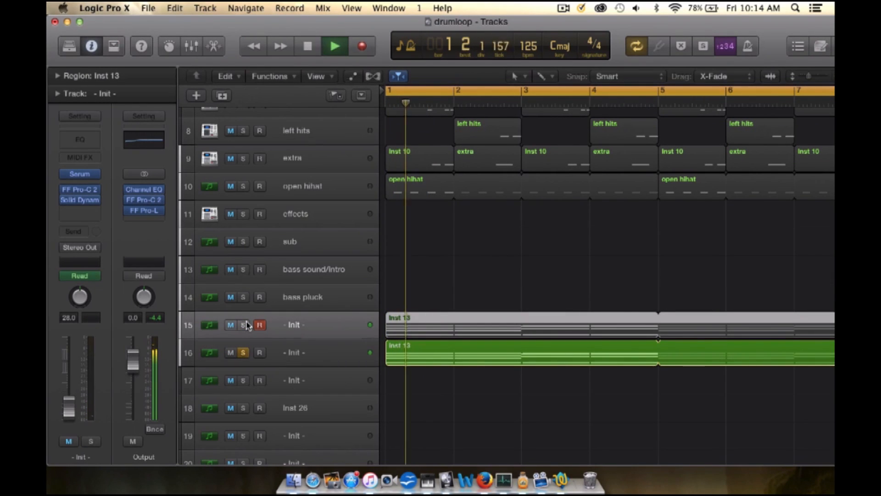
Step: Solo tracks 15 and 16 together for a short playback, and clear both solos
key("space")
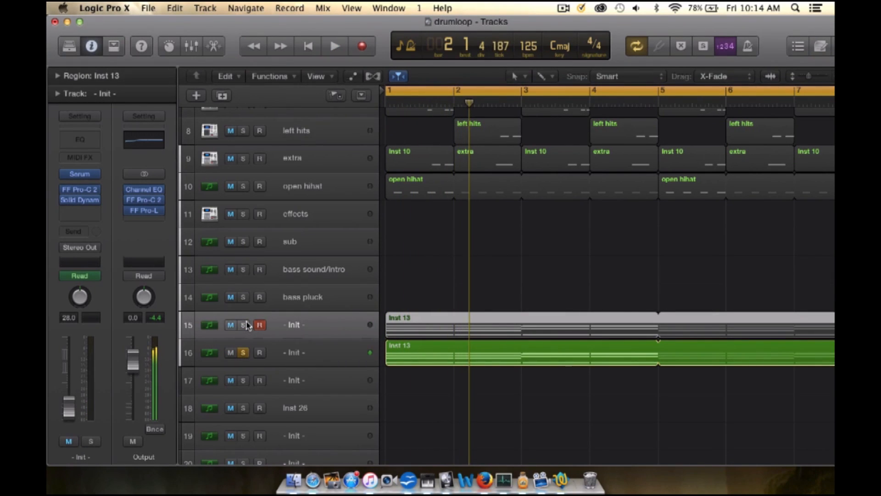
left_click(244, 325)
key("space")
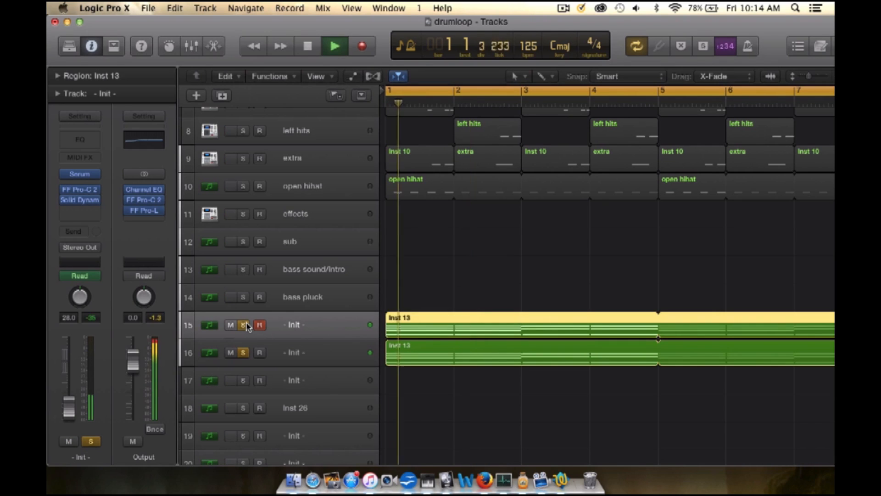
key("space")
left_click(244, 325)
left_click(244, 353)
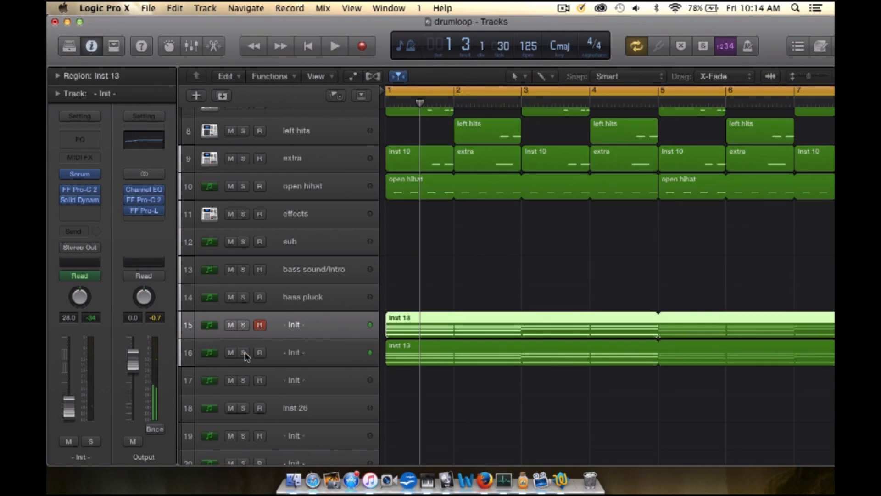
Step: Set the cycle range to eight bars starting at bar 9, where the bass sound/intro regions begin
scroll(459, 374, "down", 10)
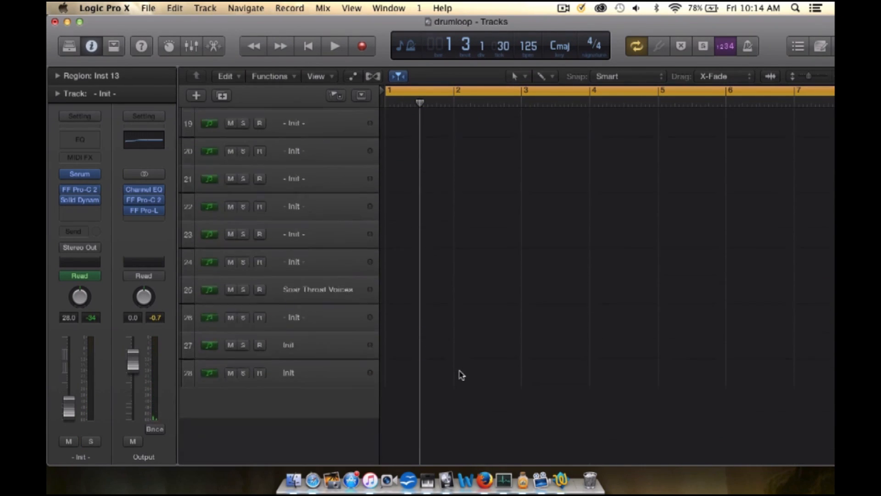
scroll(462, 375, "up", 13)
scroll(461, 381, "right", 5)
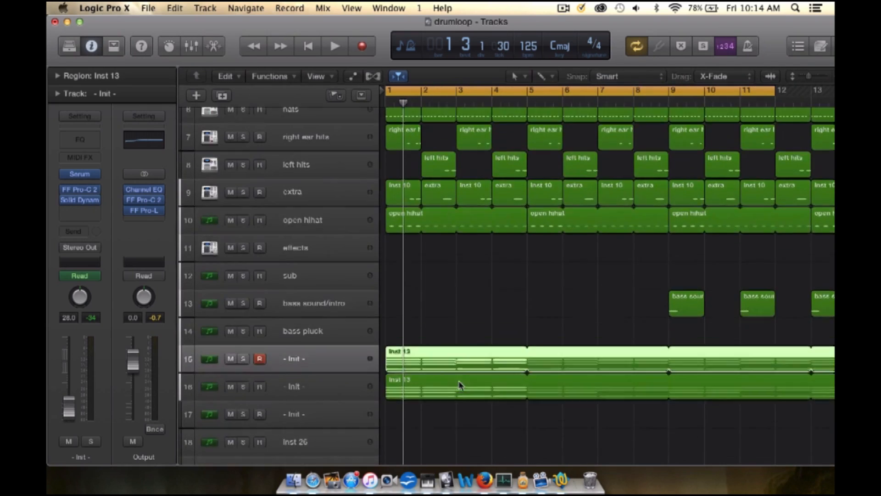
scroll(458, 383, "down", 2)
scroll(459, 384, "up", 5)
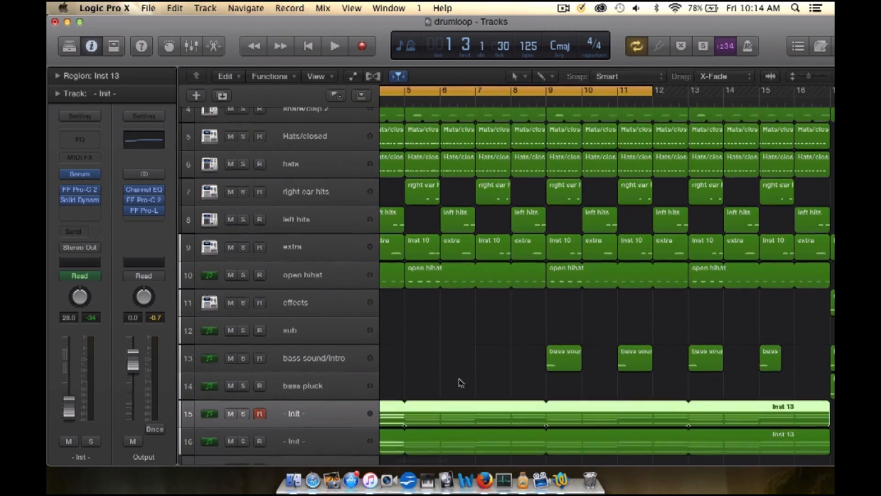
left_click_drag(546, 88, 828, 90)
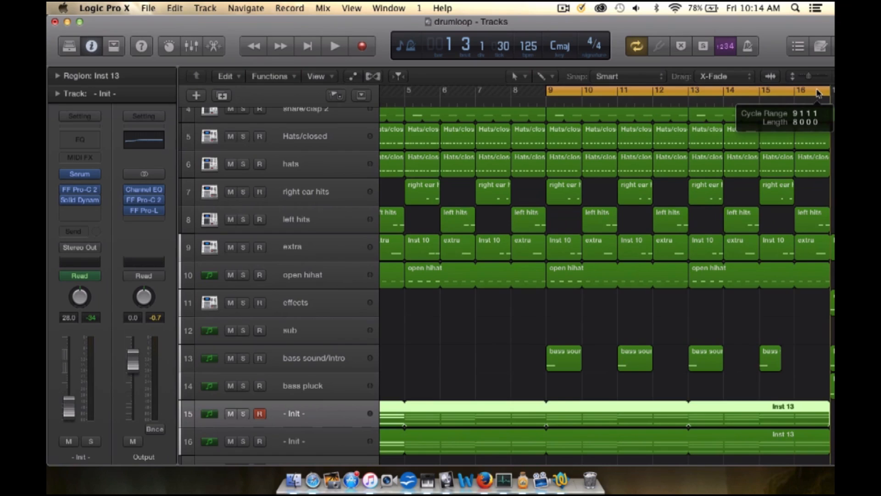
Step: Select and solo the bass sound/intro track and listen to it from bar 9
scroll(501, 302, "down", 3)
left_click(335, 303)
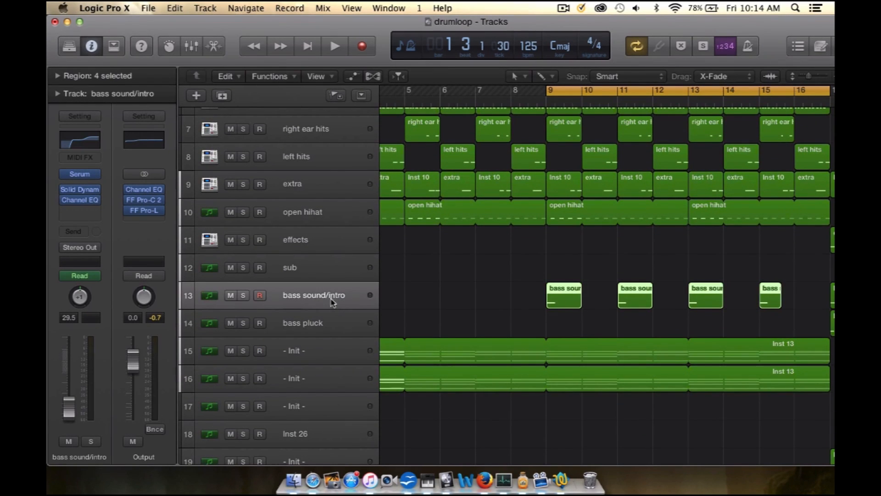
left_click(241, 296)
scroll(521, 299, "down", 2)
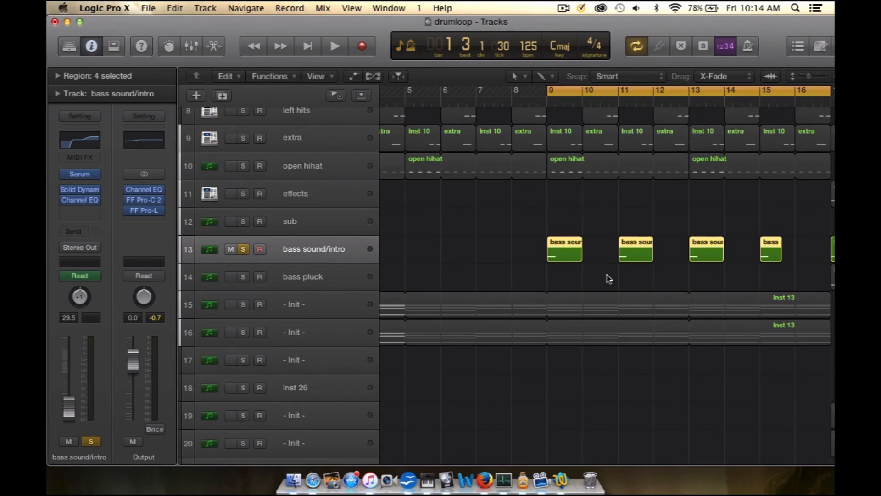
key("super+Right")
key("super+Right")
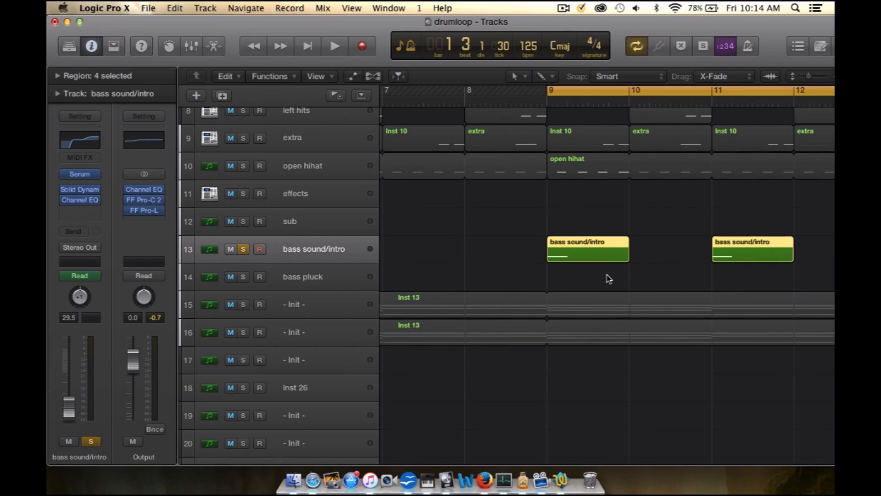
key("space")
key("space")
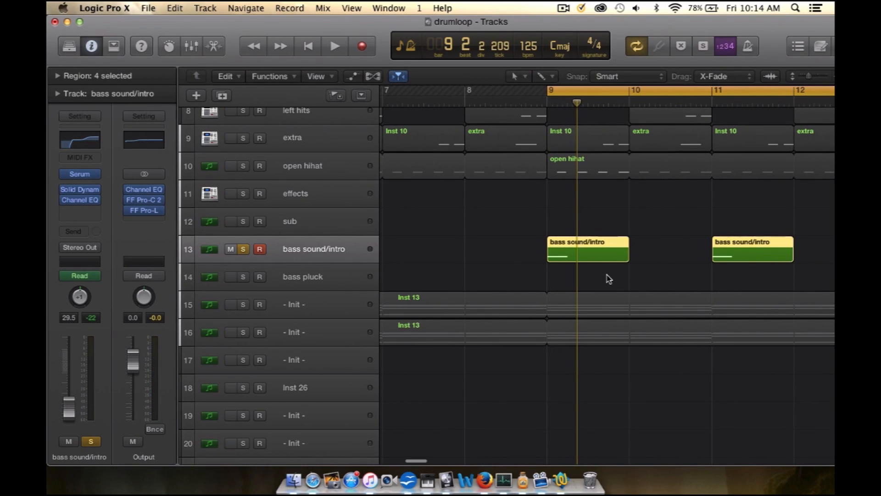
scroll(609, 279, "right", 2)
key("space")
key("space")
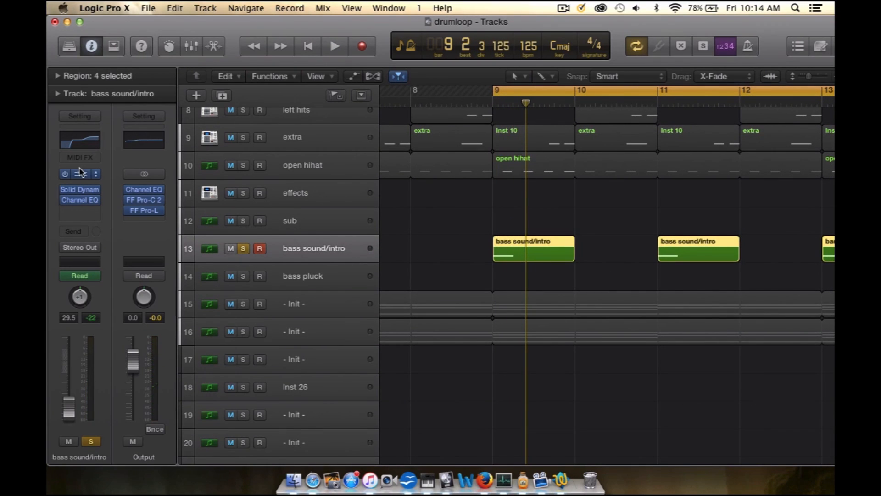
Step: Review the Serum patch and the Channel EQ curve on the bass sound/intro track
left_click(81, 175)
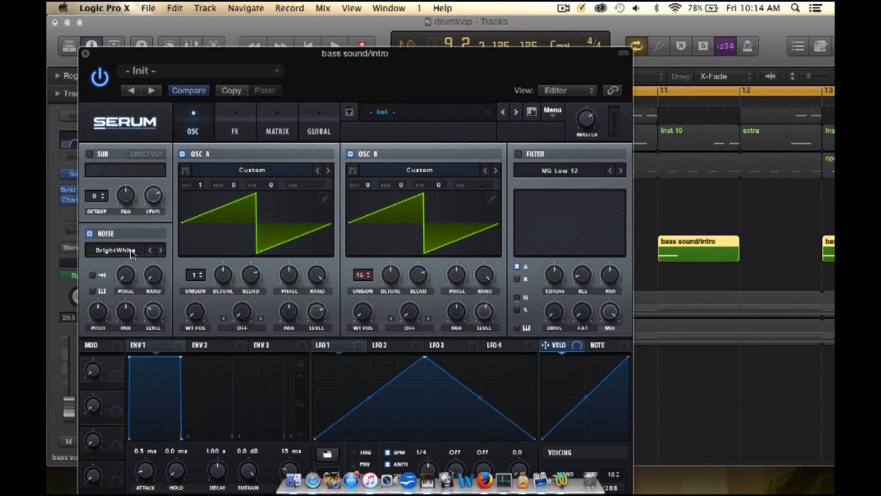
left_click(85, 55)
left_click(69, 200)
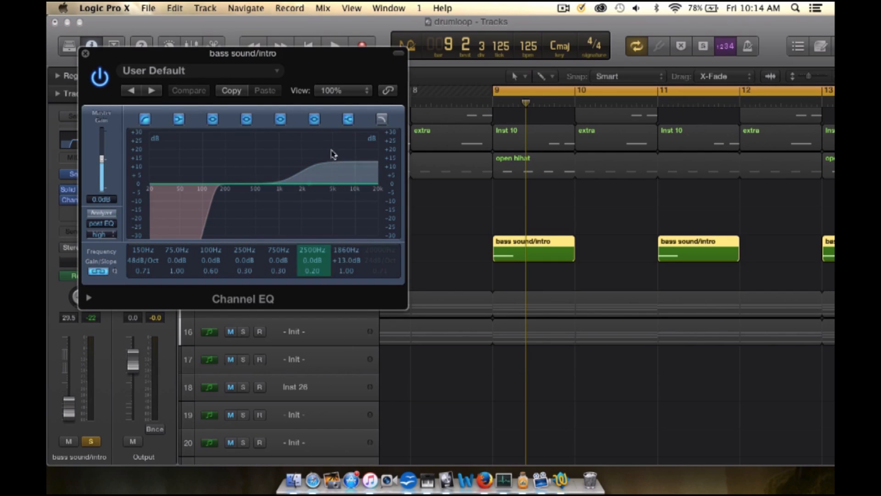
left_click(85, 53)
Step: Replay the bass sound/intro track from bar 9 and take it out of solo
key("space")
key("space")
left_click(244, 249)
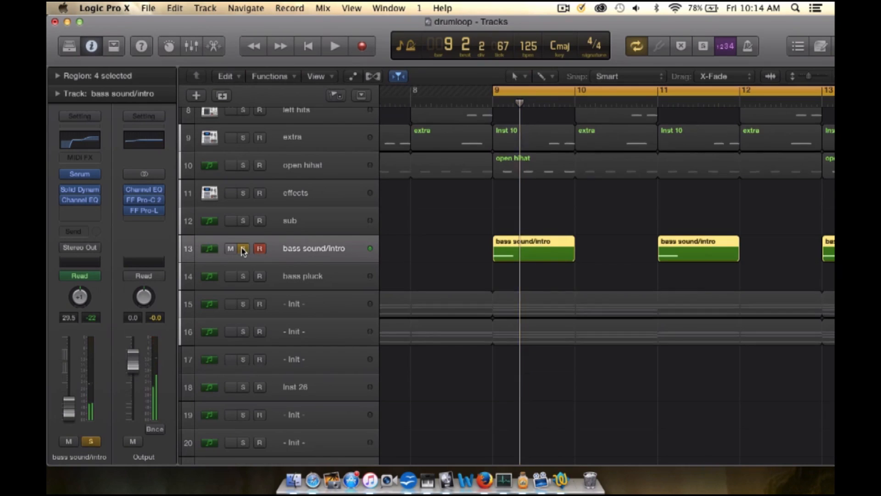
Step: Extend the cycle range back to bar 1 and play the full intro mix
key("super+Left")
key("super+Left")
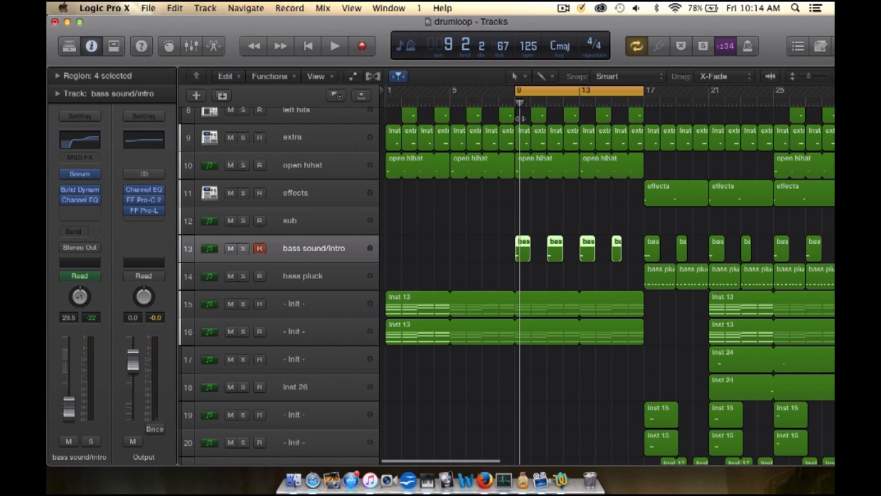
left_click_drag(516, 91, 388, 91)
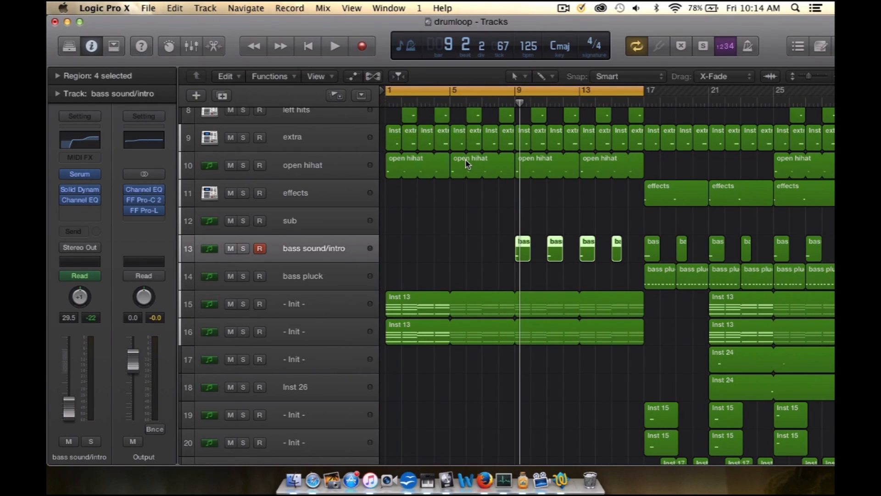
key("space")
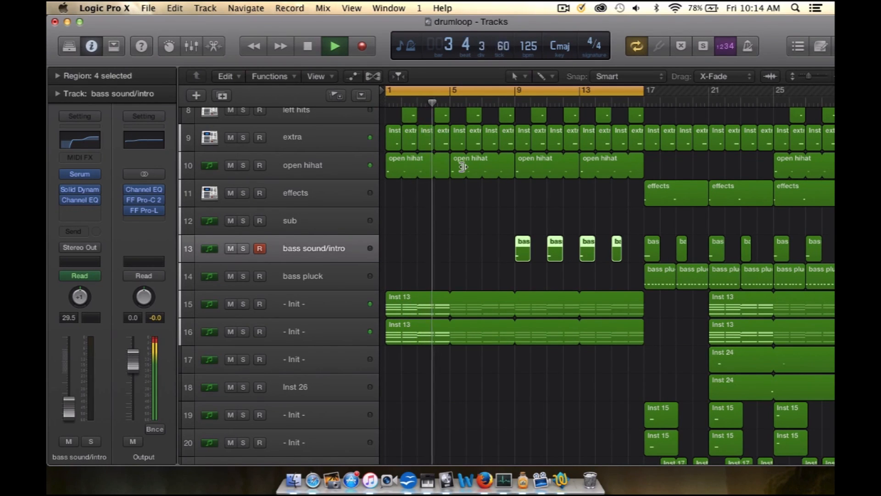
key("space")
Step: Set the cycle range from bar 9 to bar 23 and play the full mix from bar 9
left_click_drag(515, 94, 740, 94)
key("space")
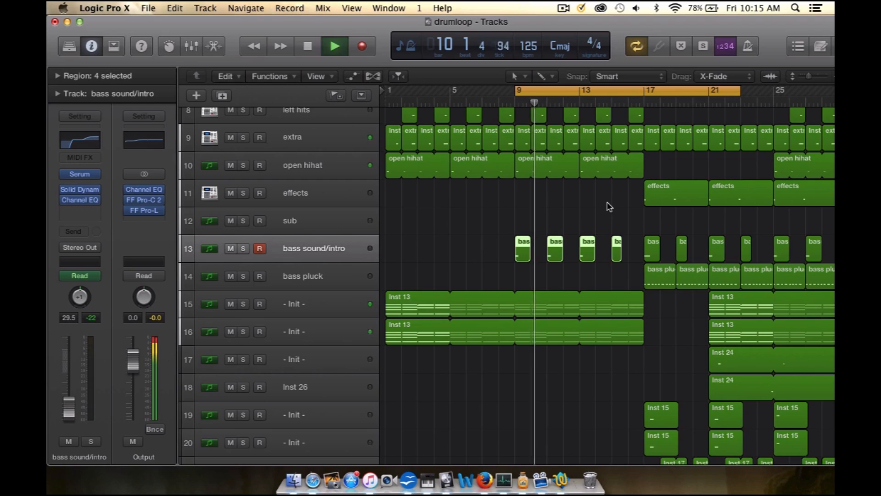
key("space")
scroll(606, 205, "down", 10)
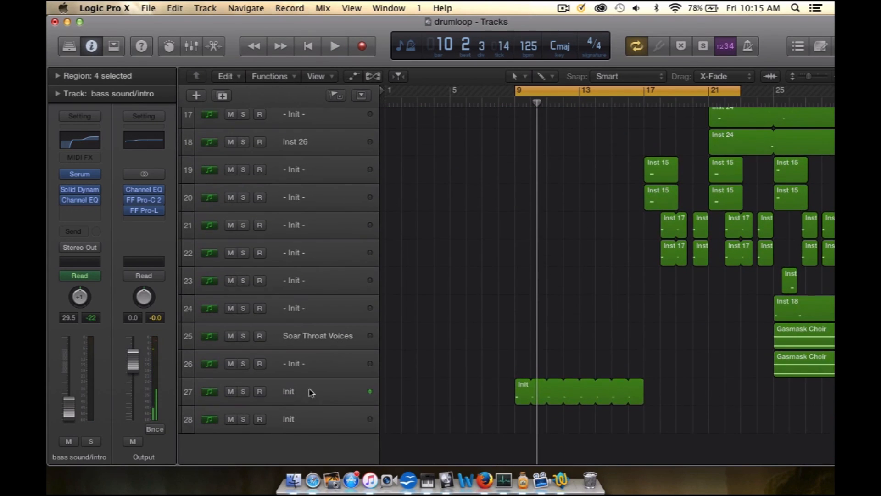
Step: Solo the Init track 27, play its region and review its Sylenth1 patch
left_click(311, 393)
left_click(244, 391)
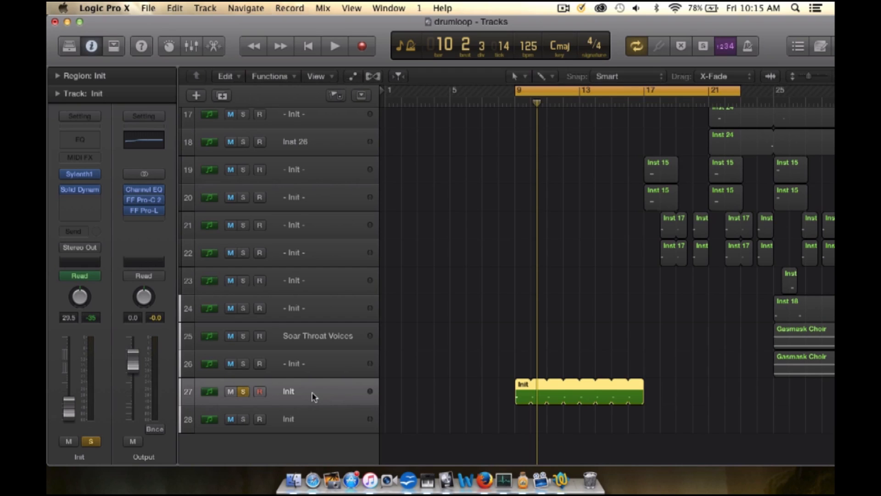
key("space")
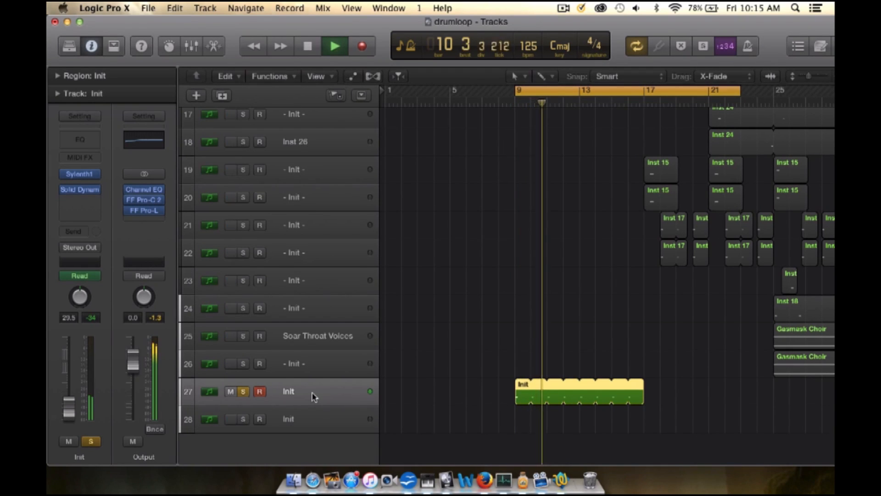
key("space")
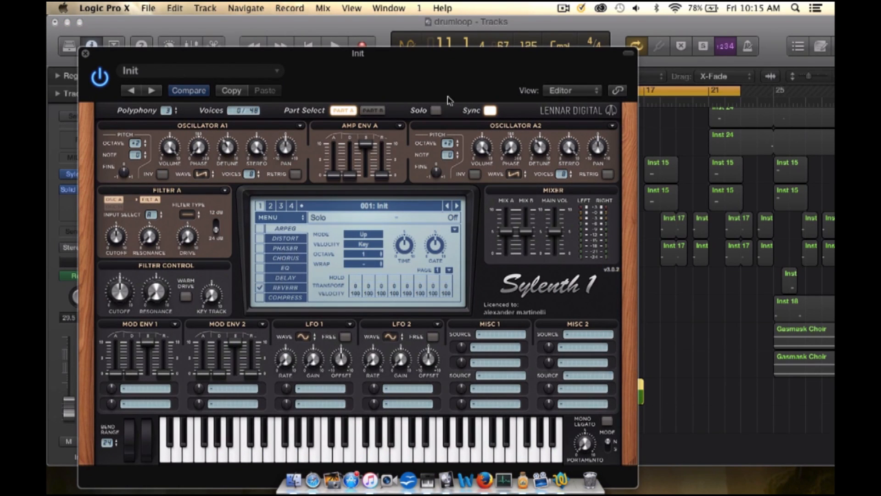
double_click(476, 53)
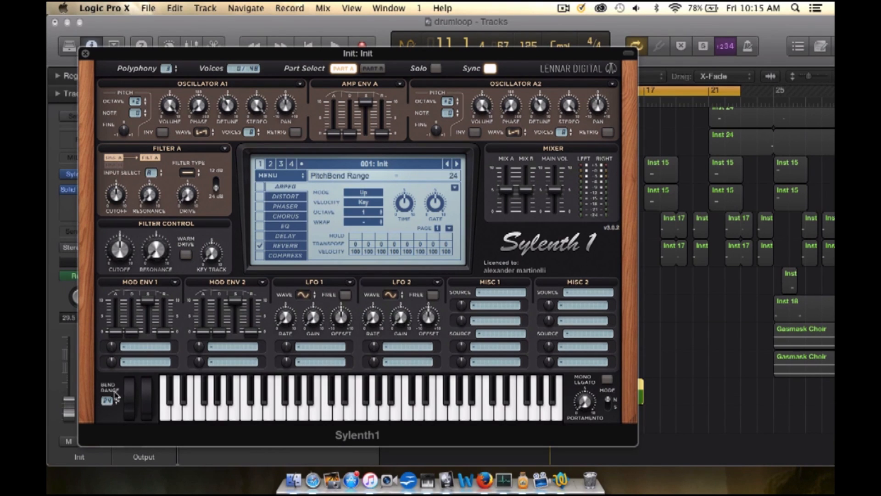
left_click(85, 54)
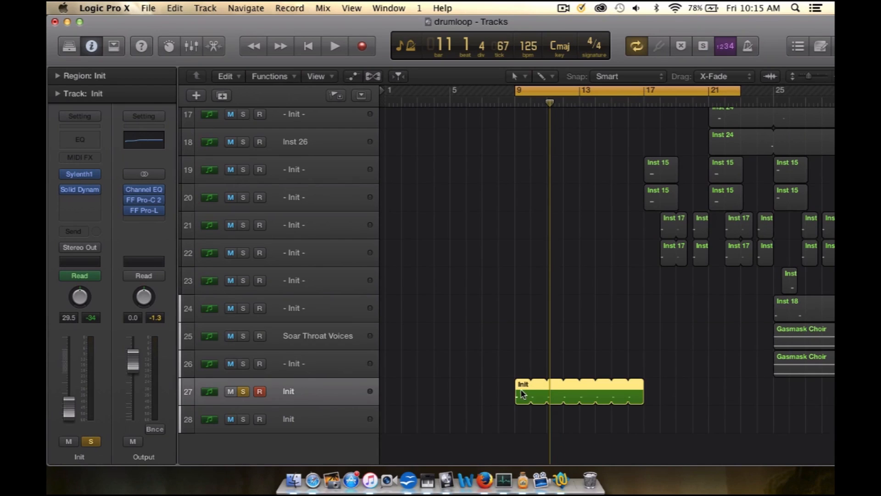
Step: Review the track 27 Init region's notes in the Piano Roll during playback, and take the track out of solo
double_click(521, 393)
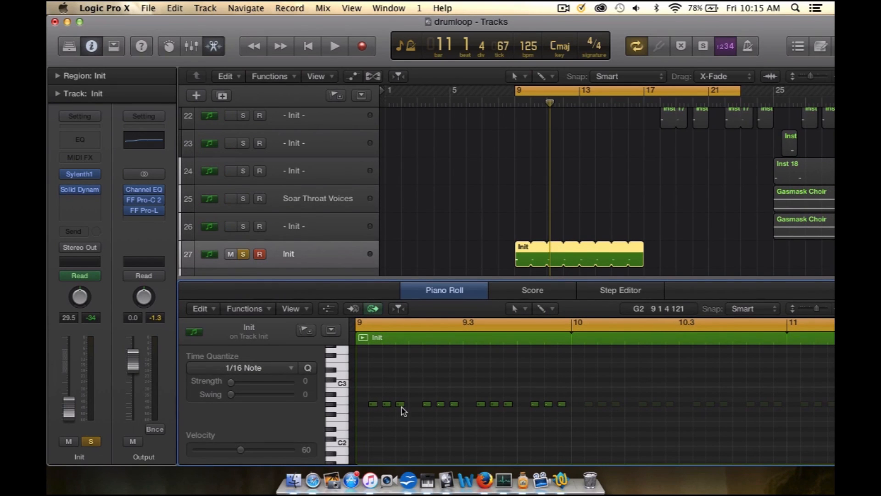
key("space")
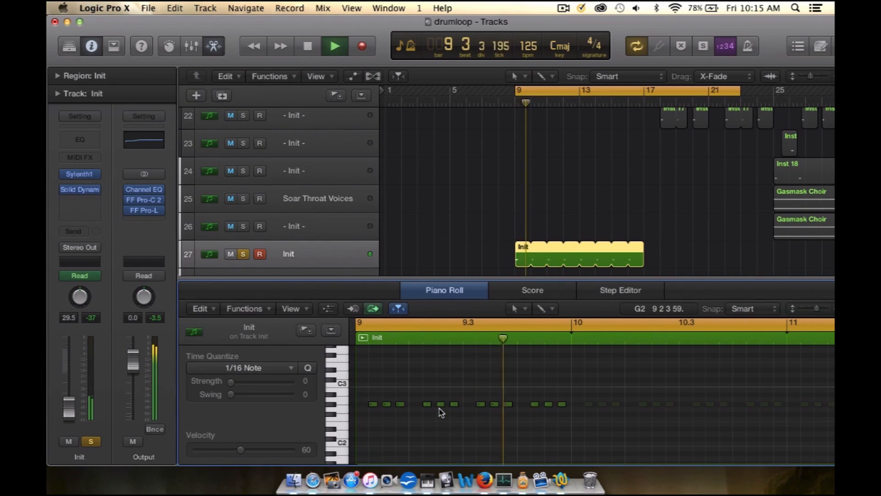
key("space")
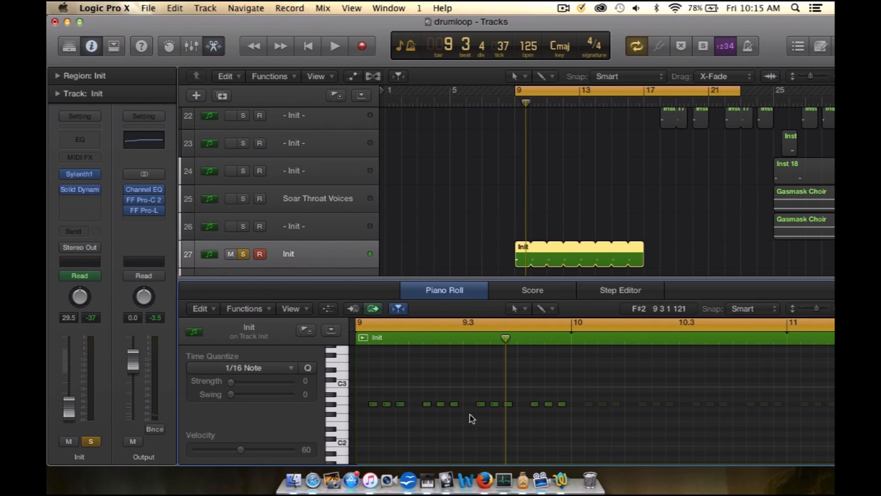
left_click_drag(469, 279, 468, 455)
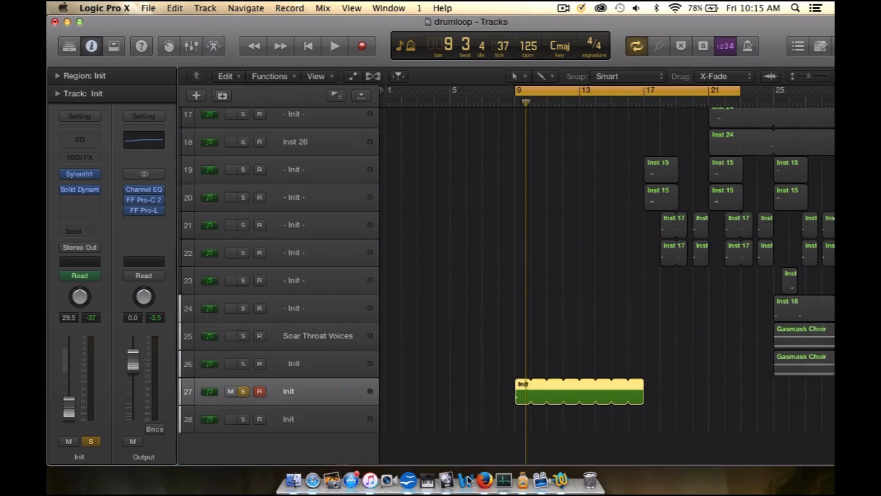
left_click(244, 391)
Step: Set the cycle range from bar 17 to bar 37 and play the full mix from bar 17
scroll(507, 378, "up", 7)
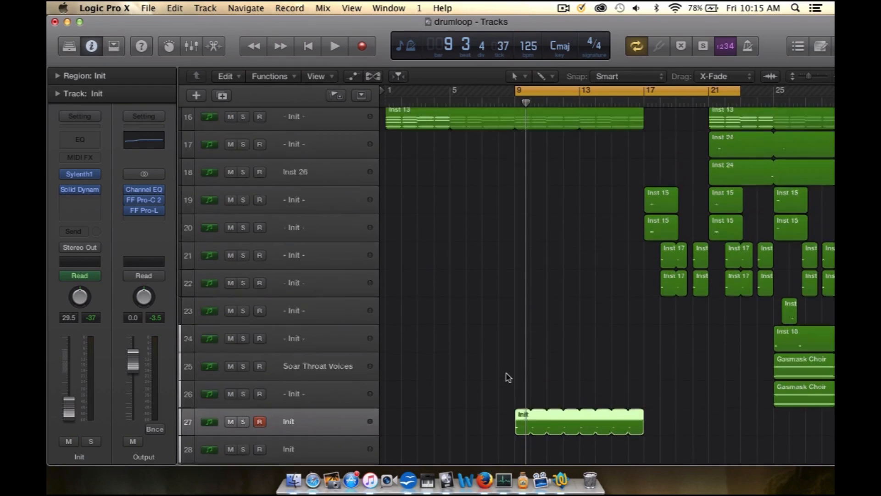
scroll(508, 376, "right", 5)
scroll(606, 131, "up", 3)
left_click(513, 91)
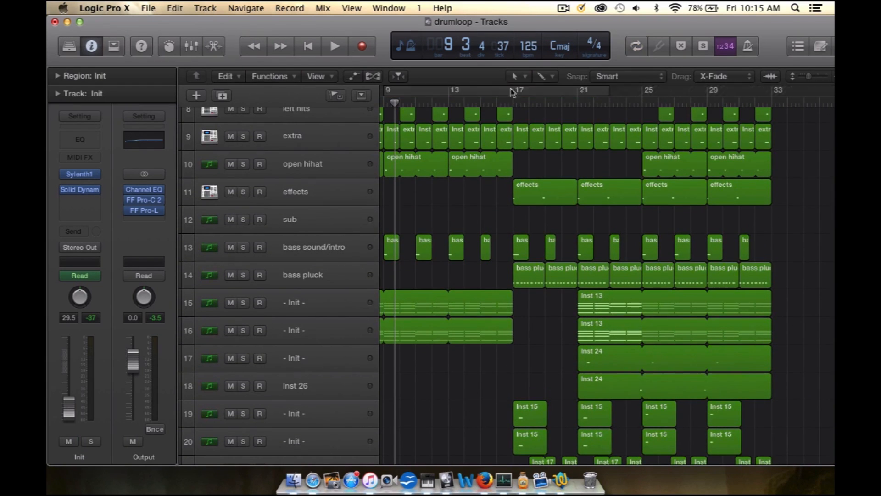
left_click_drag(514, 91, 834, 92)
key("space")
scroll(685, 249, "down", 3)
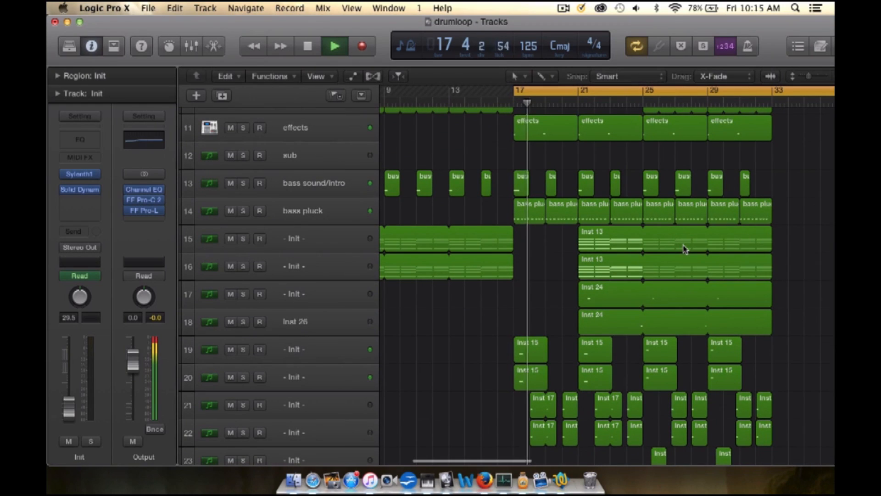
key("space")
Step: Solo the bass pluck track and play it from bar 17
left_click(342, 213)
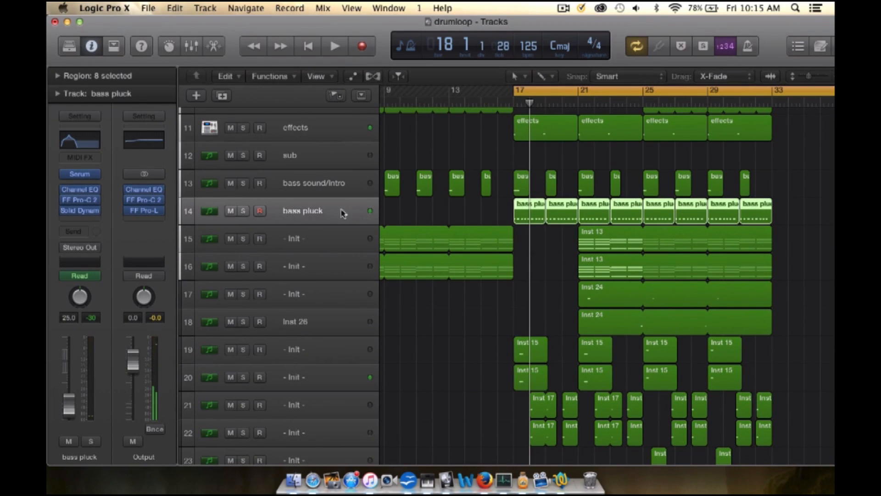
left_click(243, 211)
key("space")
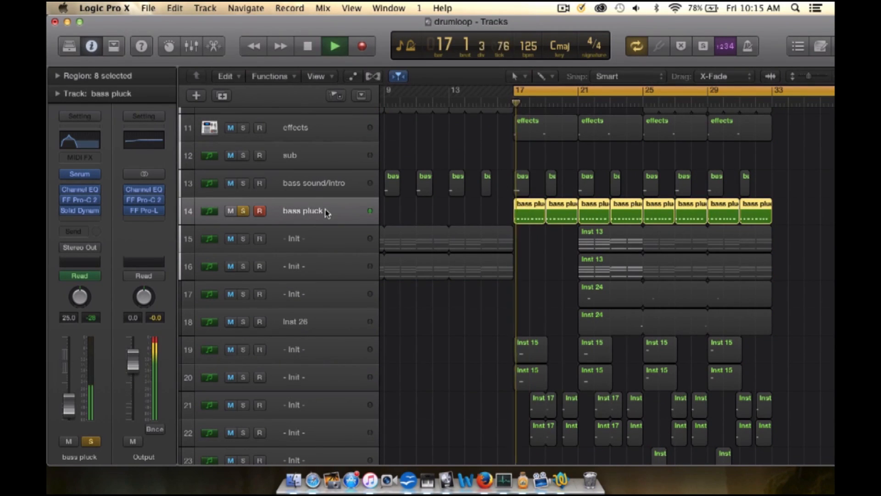
key("space")
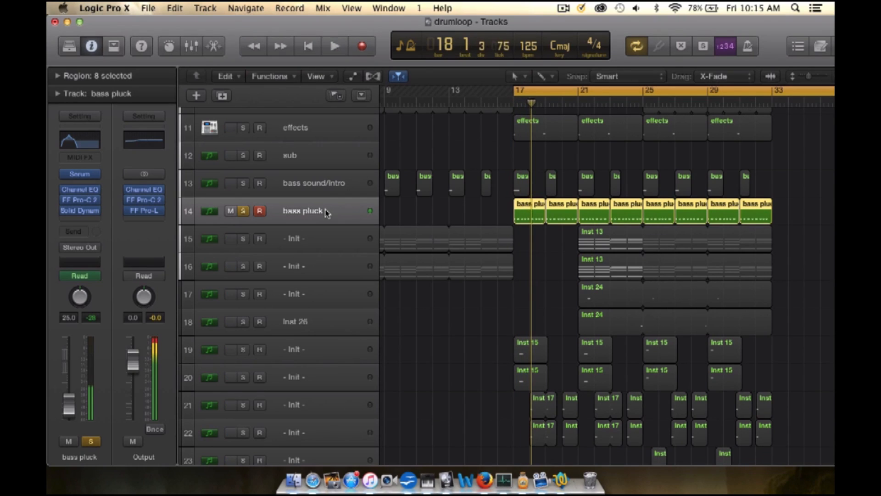
Step: Turn on the analyzer in the bass pluck track's Channel EQ and play the track to check its spectrum
left_click(84, 192)
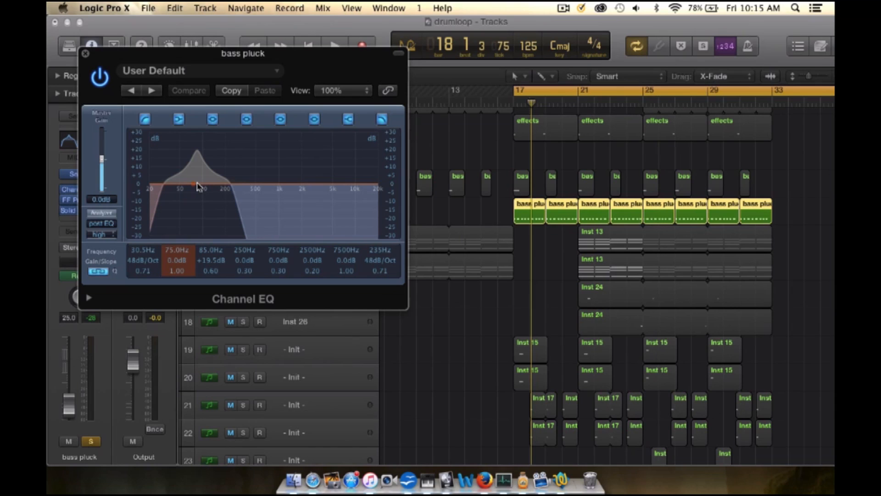
left_click(97, 213)
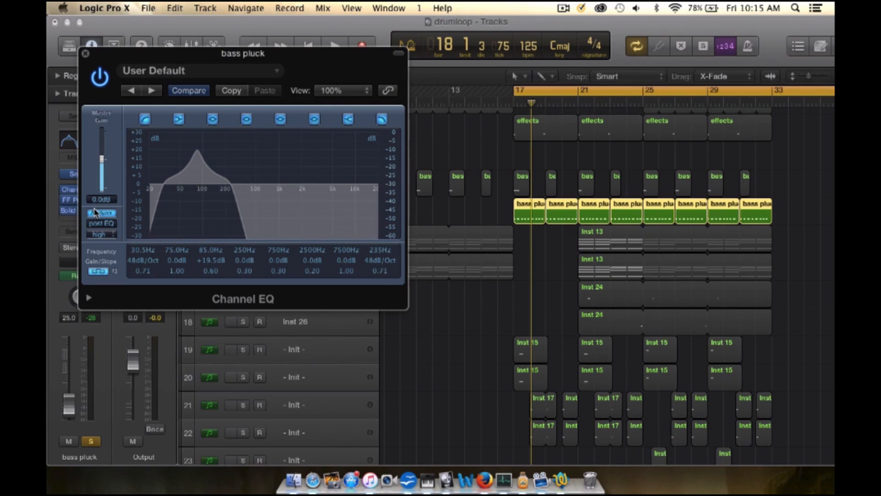
key("space")
key("space")
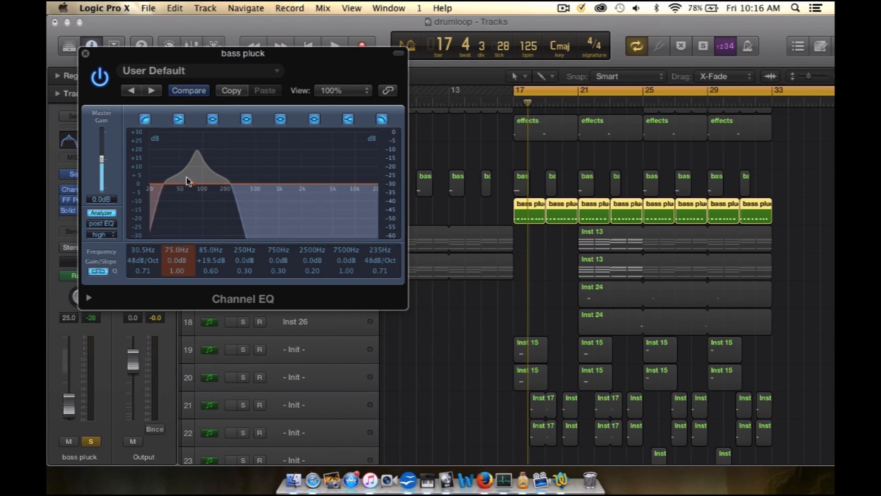
Step: Compare the bass pluck sound with its Channel EQ active and bypassed during playback, and close the EQ
key("space")
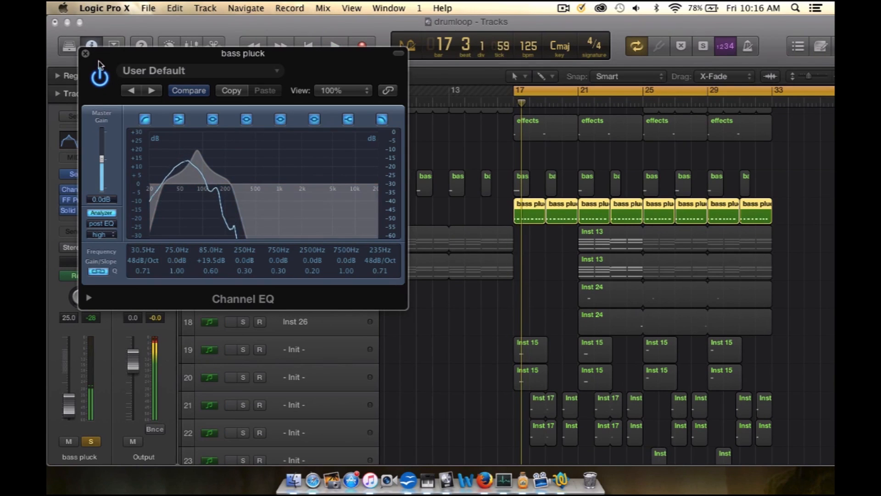
left_click(99, 79)
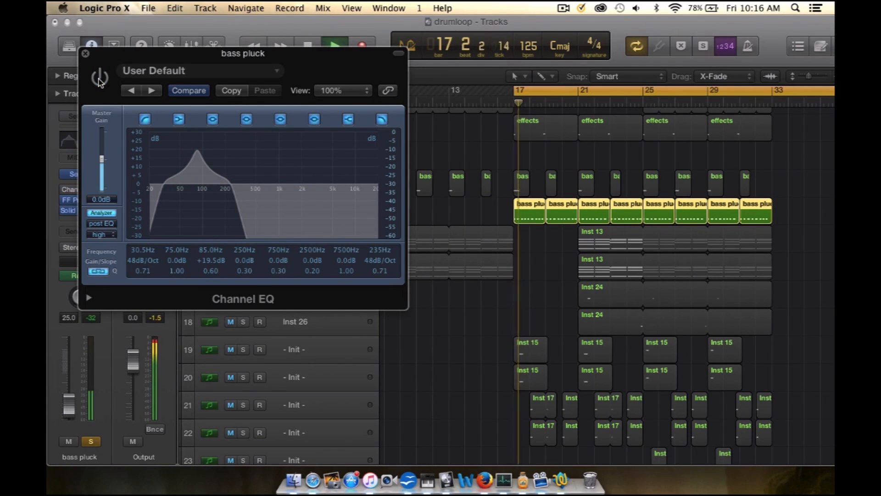
key("space")
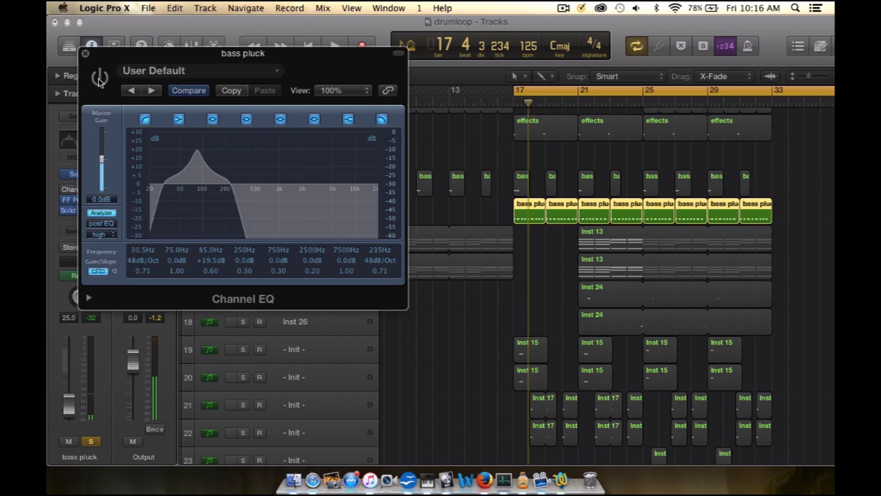
left_click(85, 54)
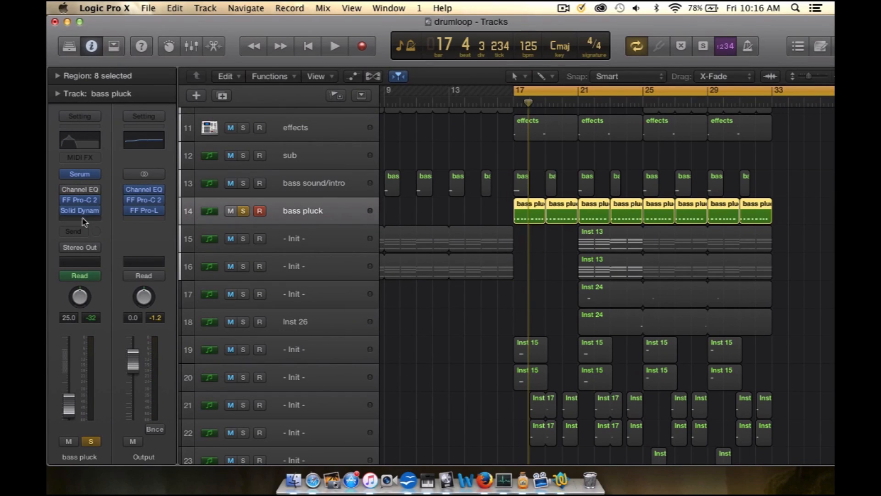
Step: Insert FF Pro-Q 2 after Solid Dynamics on the bass pluck track and play the track to view its unequalized spectrum
left_click(84, 222)
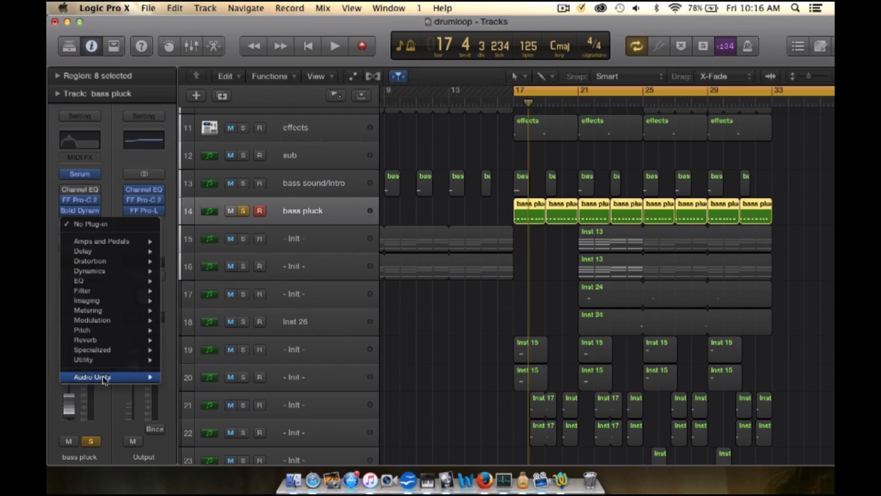
mouse_move(104, 378)
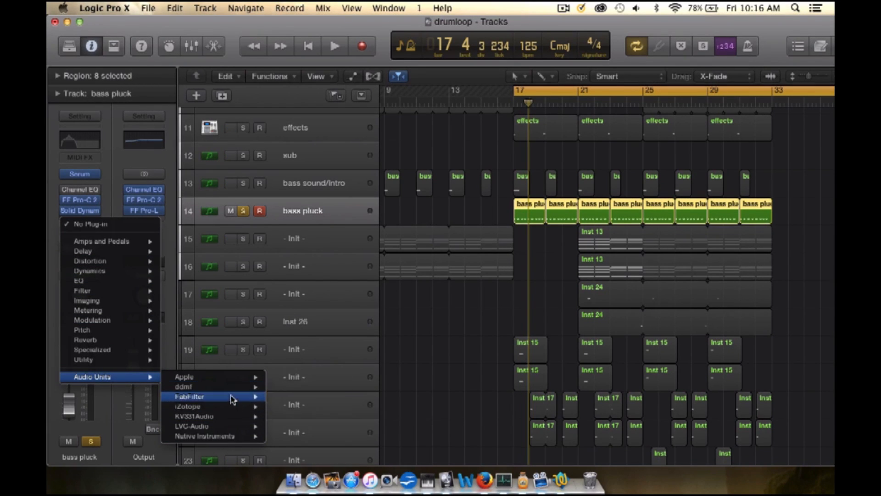
mouse_move(232, 397)
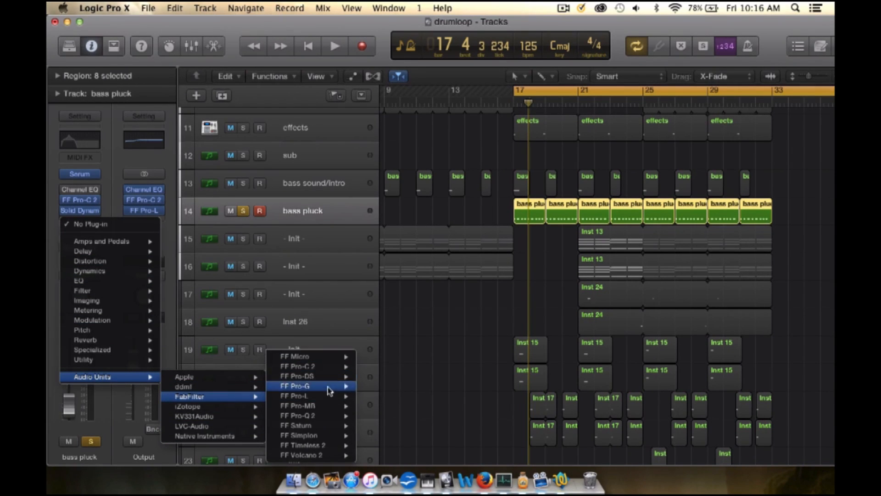
mouse_move(333, 415)
left_click(374, 416)
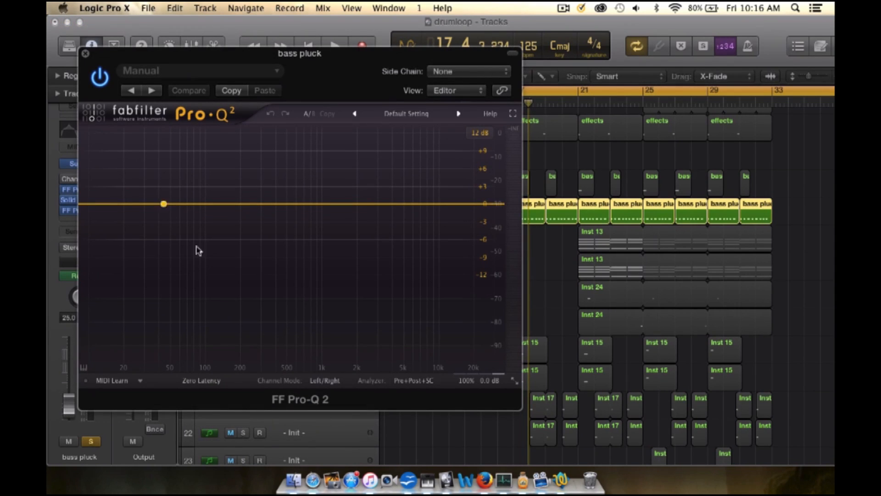
key("space")
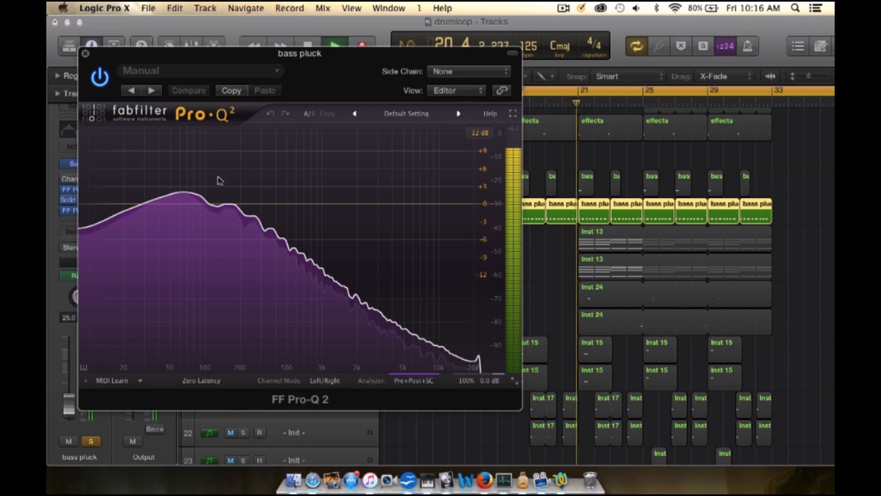
left_click(86, 54)
key("space")
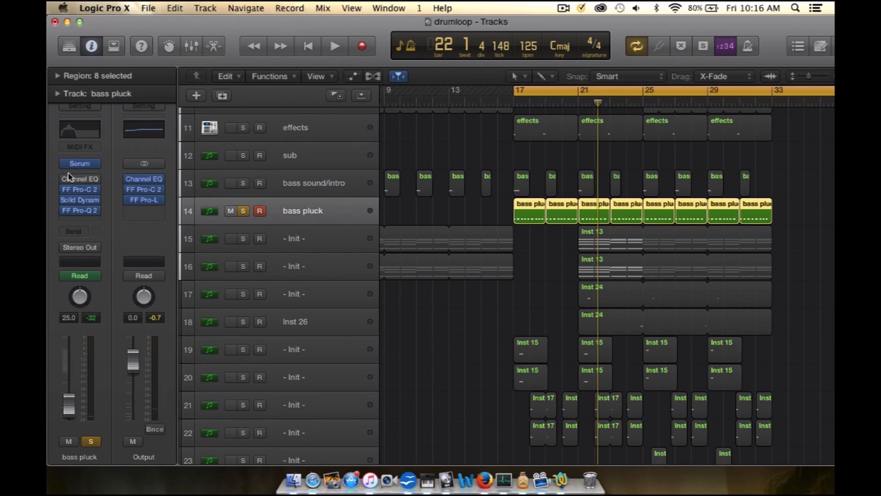
Step: Play the bass pluck with its Channel EQ re-enabled, and take it out of solo to hear the full mix
key("space")
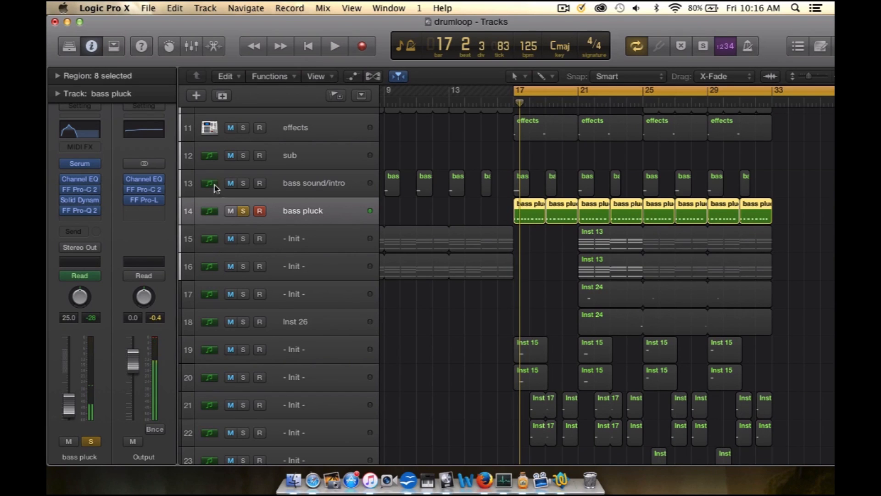
left_click(244, 211)
key("space")
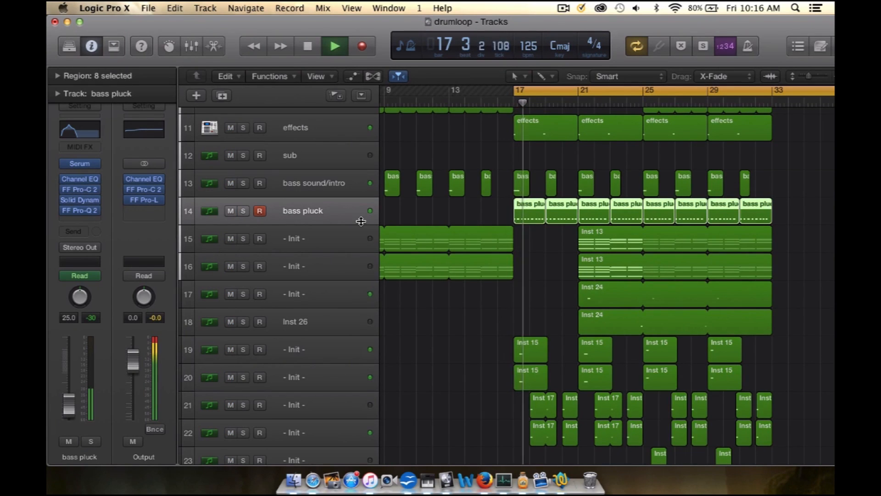
key("space")
Step: Solo the effects track, play it from bar 17 and open its Ultrabeat instrument
key("z")
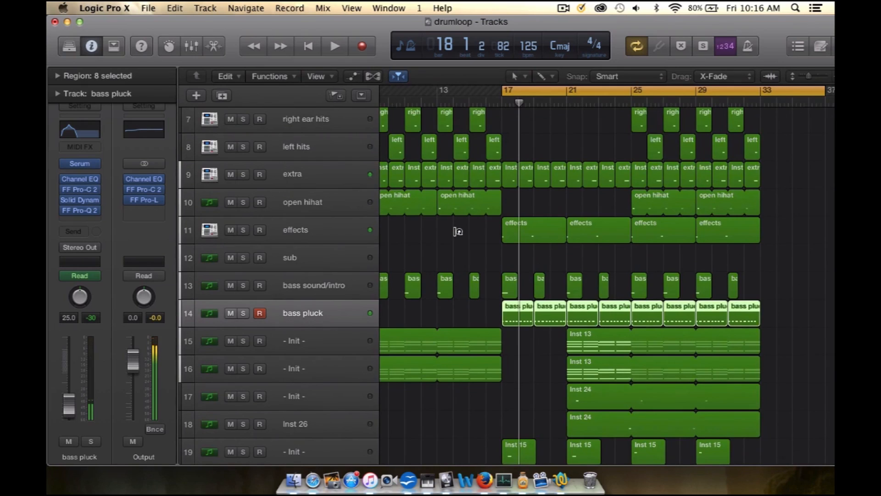
left_click(299, 189)
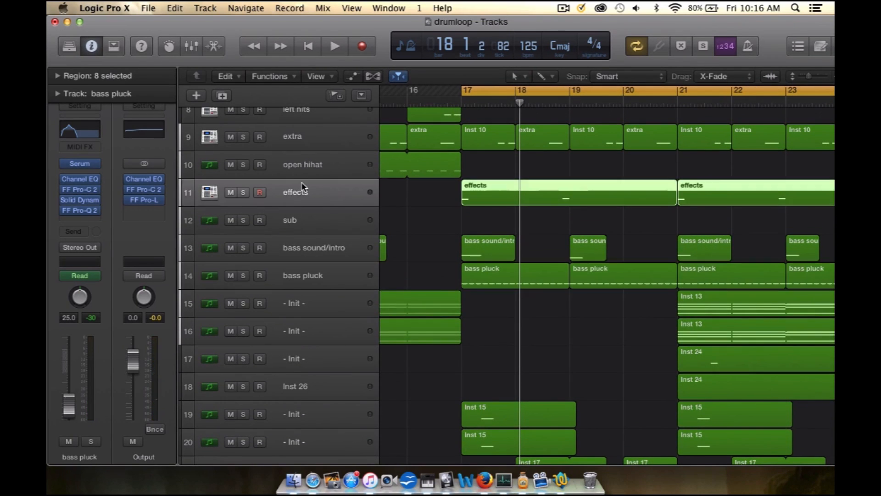
left_click(243, 192)
key("space")
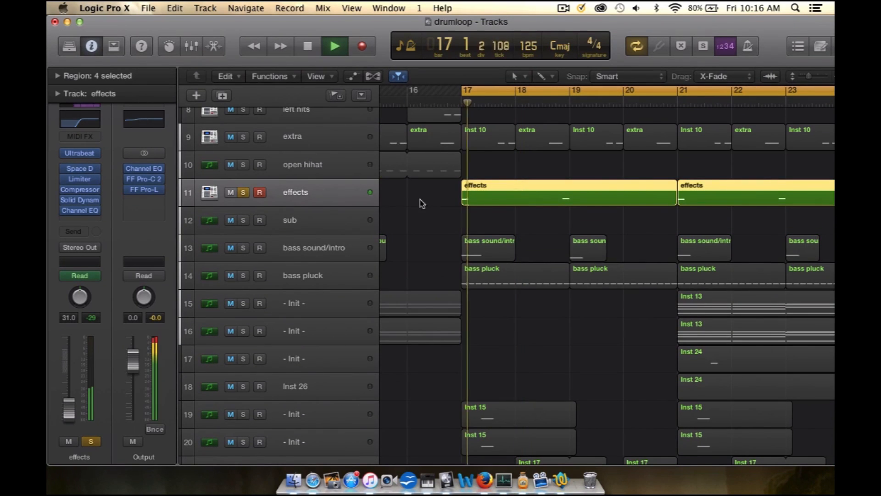
left_click(335, 195)
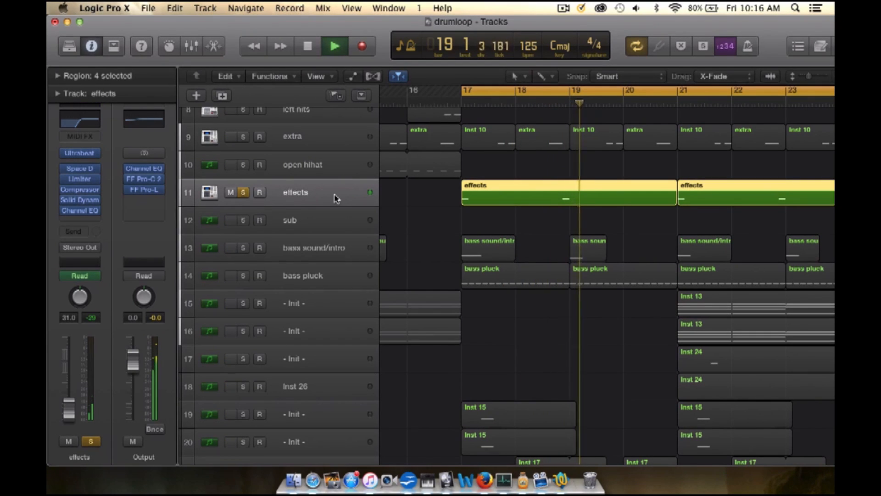
key("space")
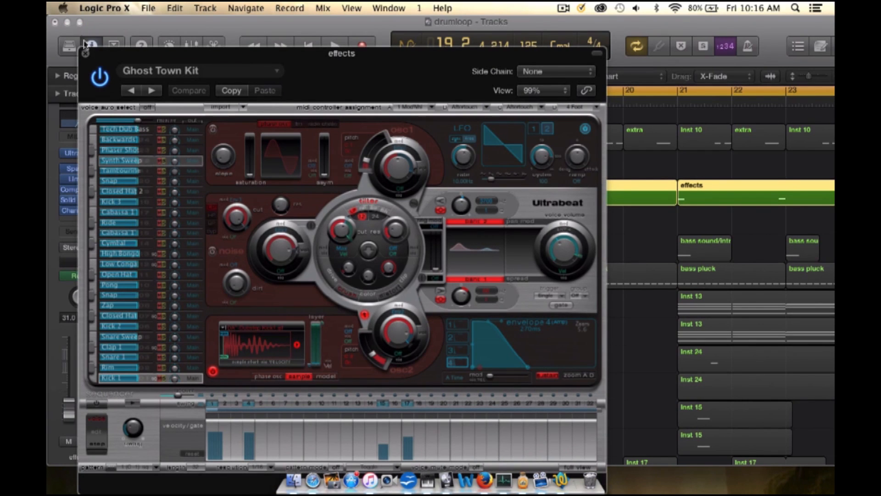
Step: Close the effects track's Ultrabeat instrument, take the track out of solo and select the bass pluck track
left_click(85, 55)
left_click(243, 193)
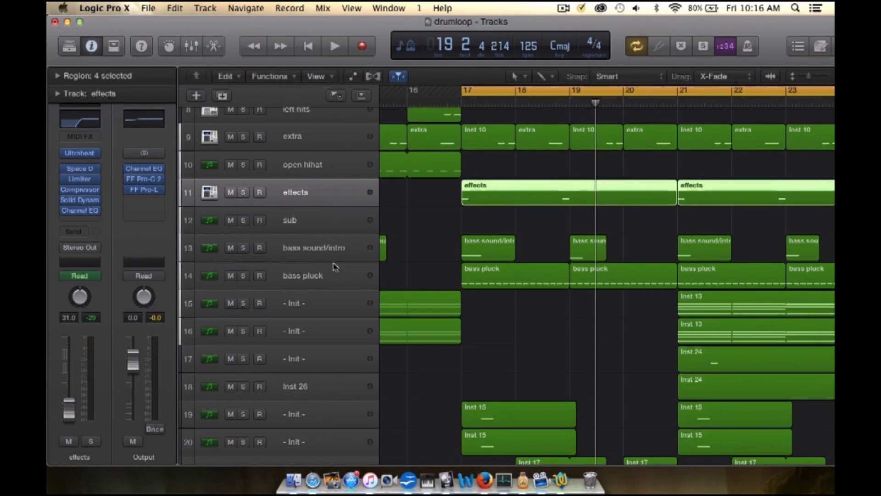
scroll(331, 261, "down", 3)
left_click(322, 200)
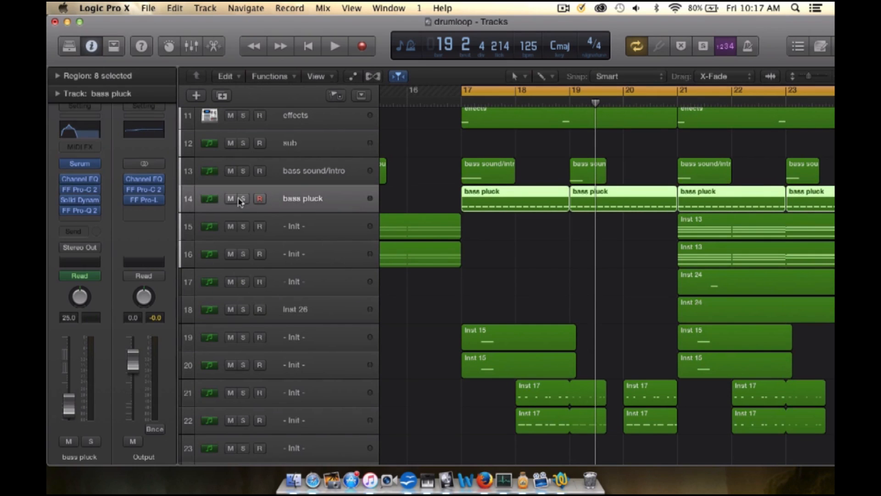
scroll(310, 206, "down", 1)
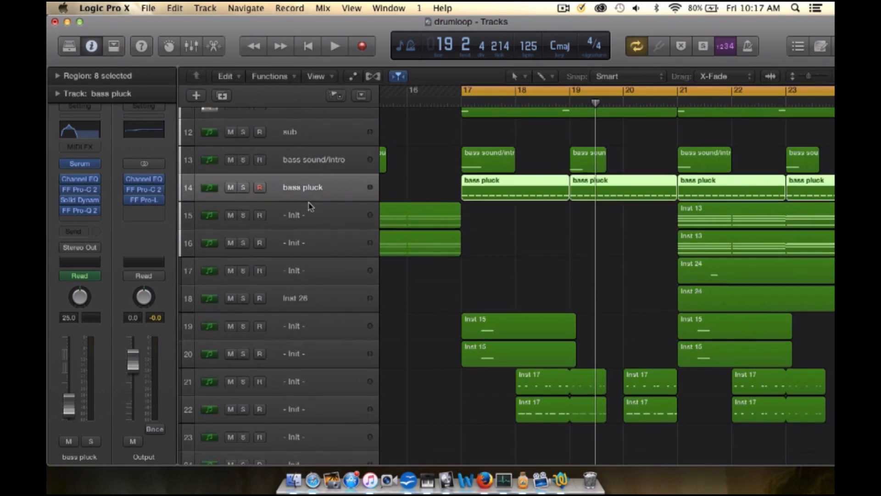
Step: Solo the bass sound/intro track, play it briefly and take it out of solo
left_click(275, 157)
left_click(244, 161)
key("space")
key("space")
left_click(244, 161)
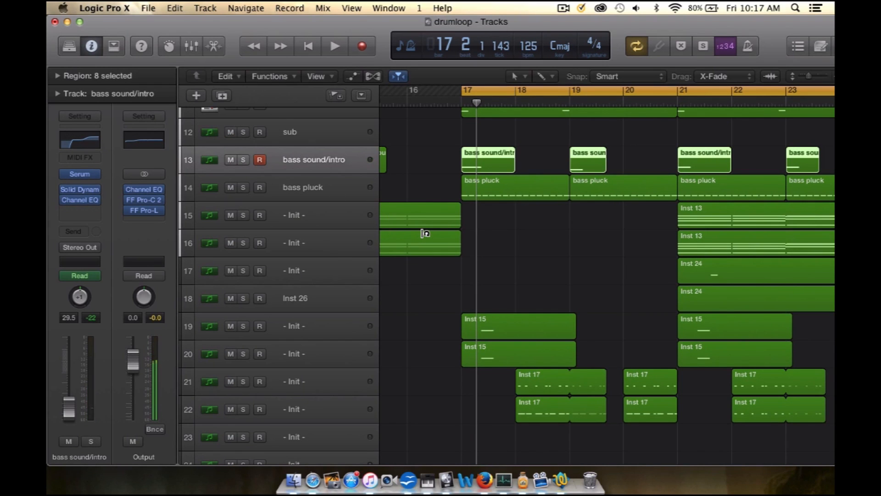
Step: Solo the two tracks holding the Inst 15 regions, tracks 19 and 20, and play them from bar 17
scroll(423, 232, "down", 3)
left_click(306, 266)
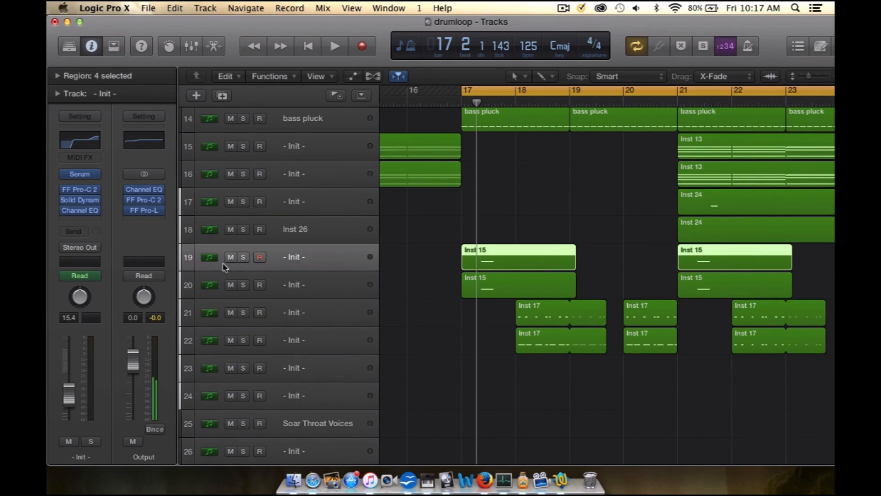
left_click(249, 257)
left_click(246, 286)
scroll(435, 287, "down", 1)
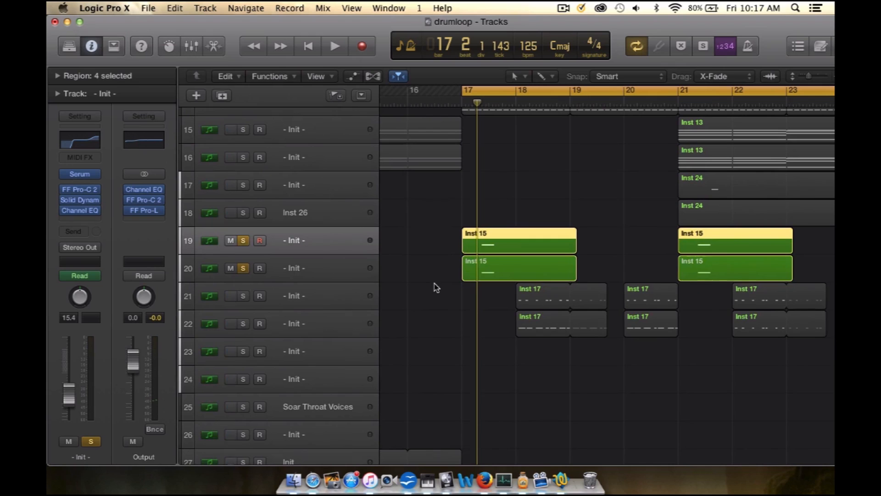
key("space")
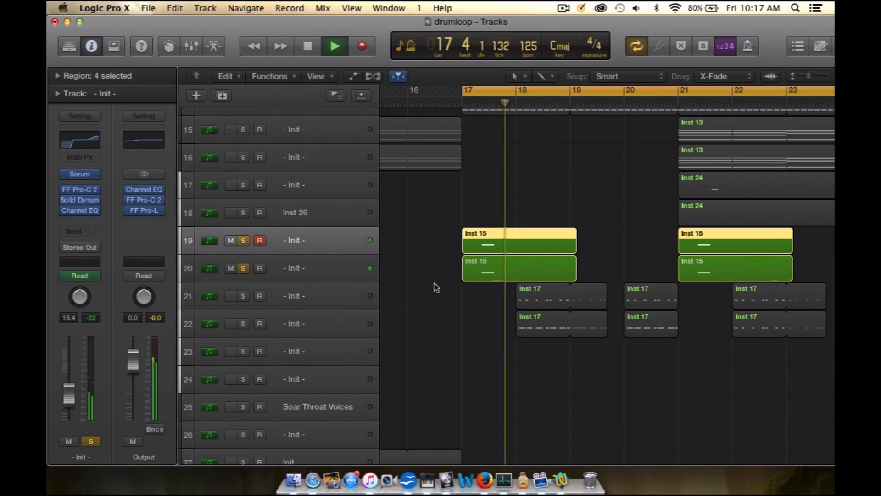
key("space")
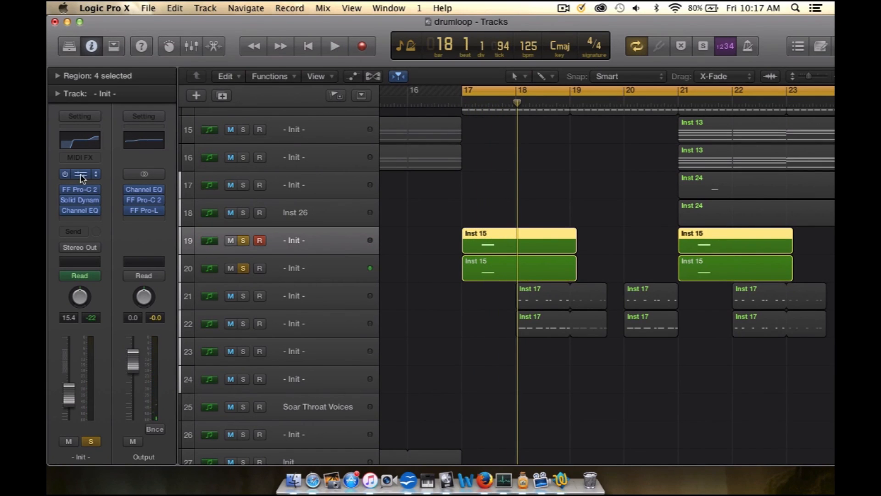
Step: Review track 19's Serum settings, replay the Inst 15 layers and take tracks 19 and 20 out of solo
left_click(82, 175)
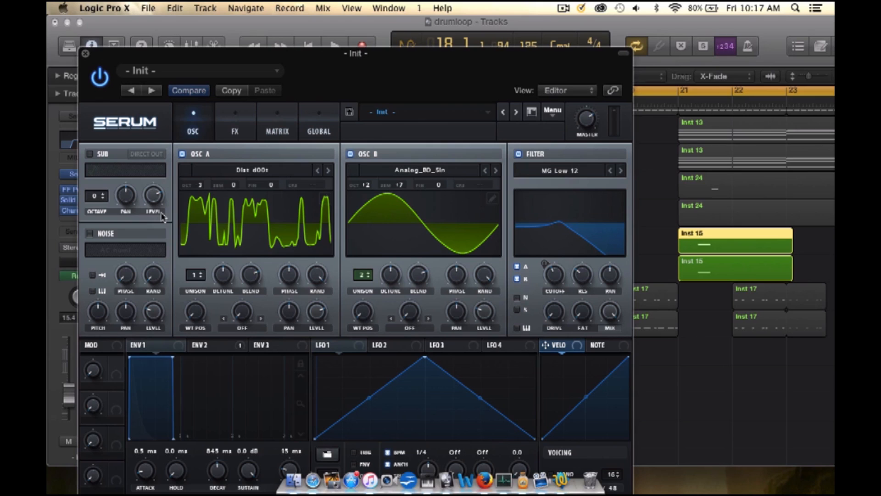
left_click(86, 54)
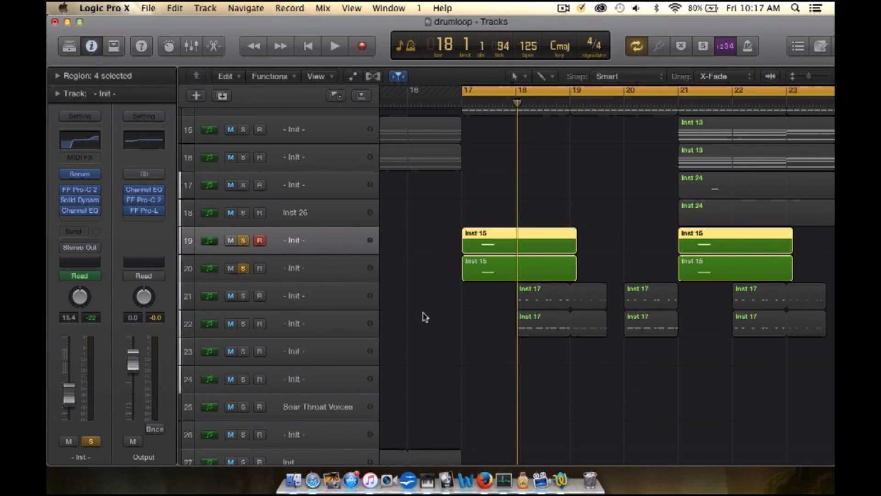
key("space")
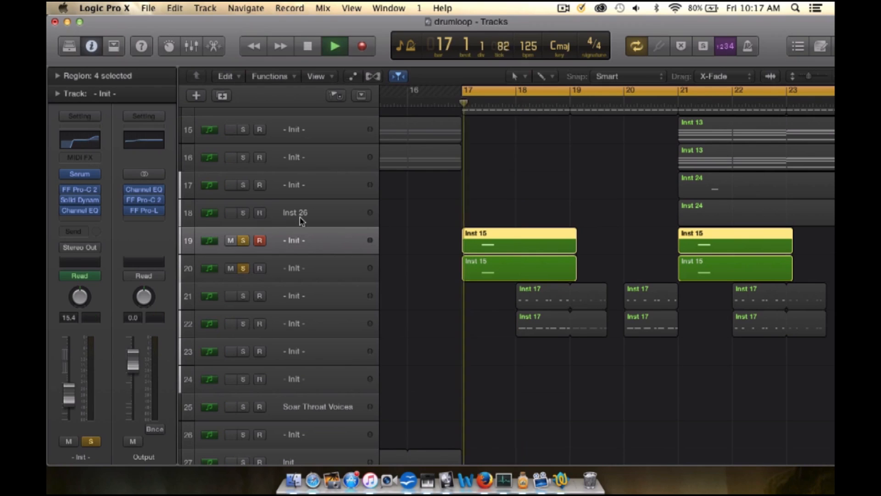
left_click(242, 241)
left_click(243, 269)
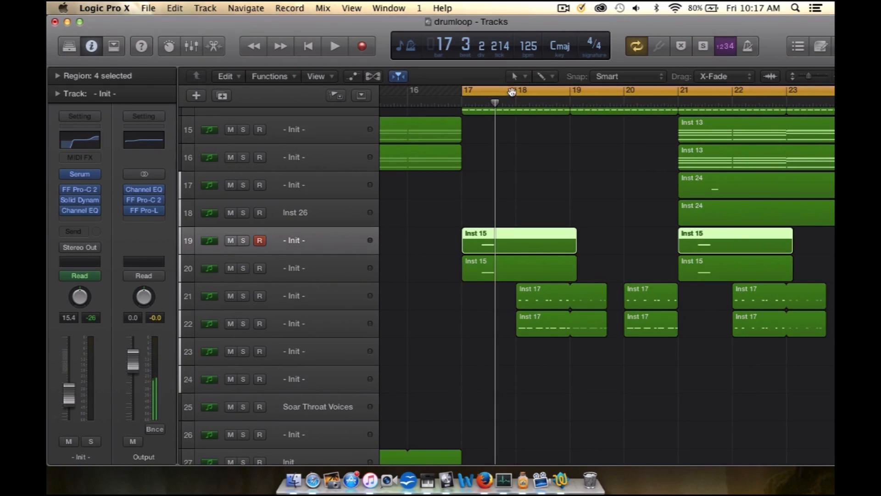
Step: Cycle from bar 18 to about the middle of bar 22 and play the Inst 17 tracks 21 and 22 in solo, then unsolo both
left_click_drag(511, 93, 760, 92)
left_click(244, 297)
left_click(244, 324)
key("space")
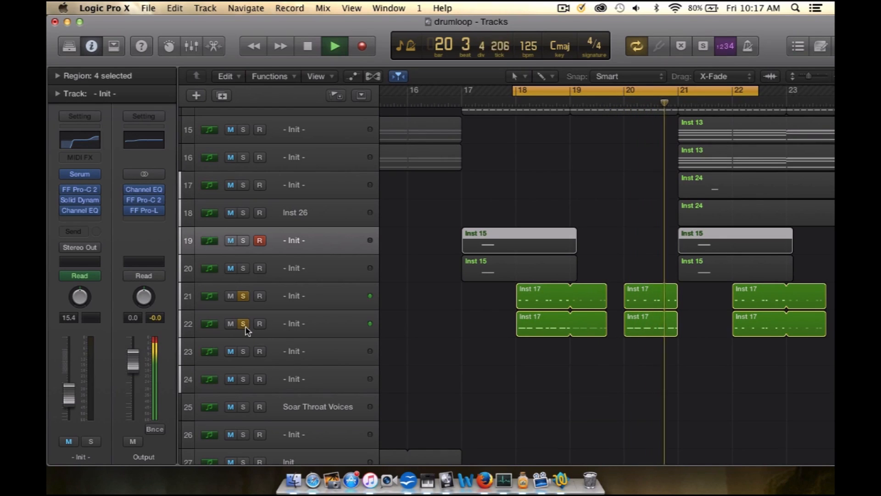
key("space")
left_click(244, 324)
left_click(245, 296)
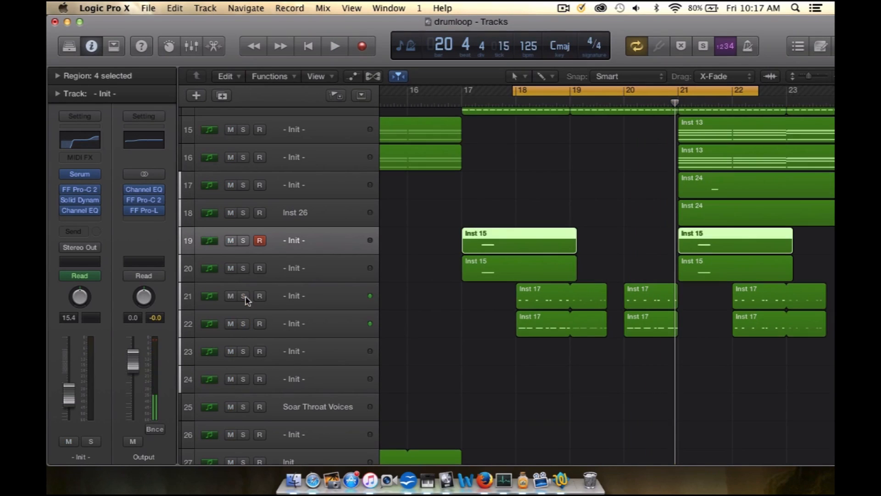
Step: Select track 21 and review its Channel EQ curve and Serum oscillator and filter settings
left_click(324, 299)
scroll(321, 331, "down", 3)
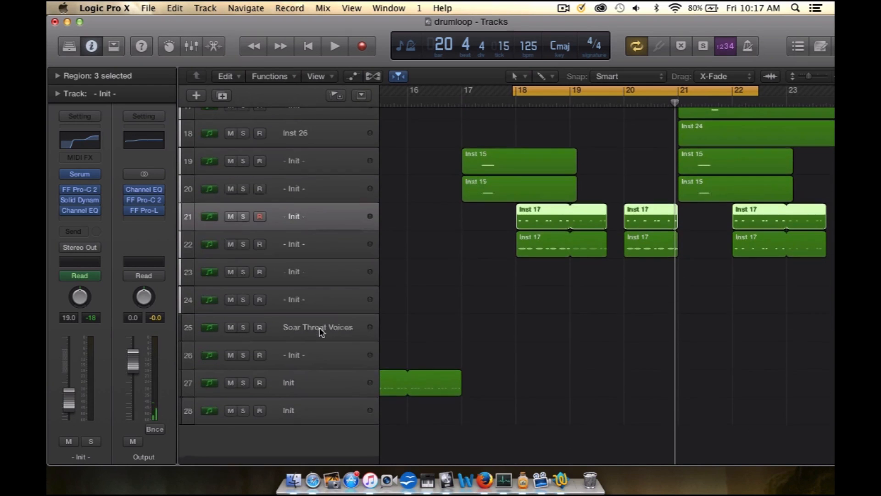
scroll(385, 334, "right", 3)
scroll(385, 334, "up", 3)
scroll(387, 333, "left", 3)
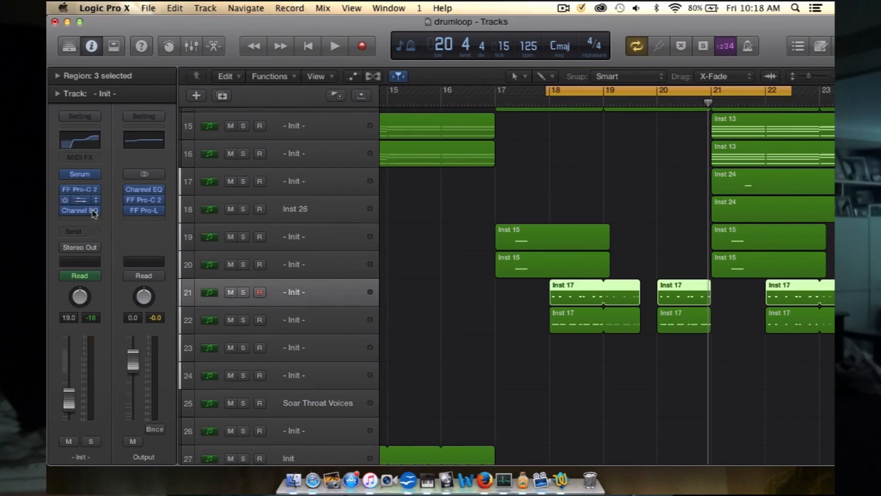
left_click(89, 211)
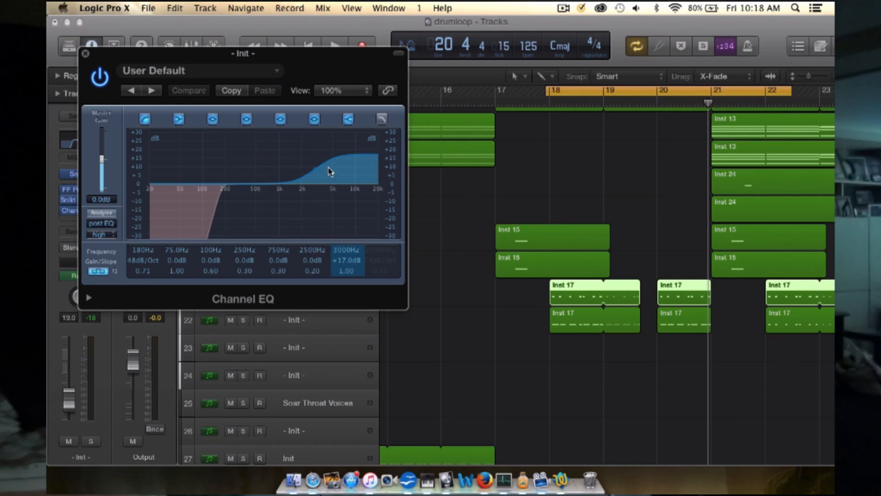
left_click(85, 54)
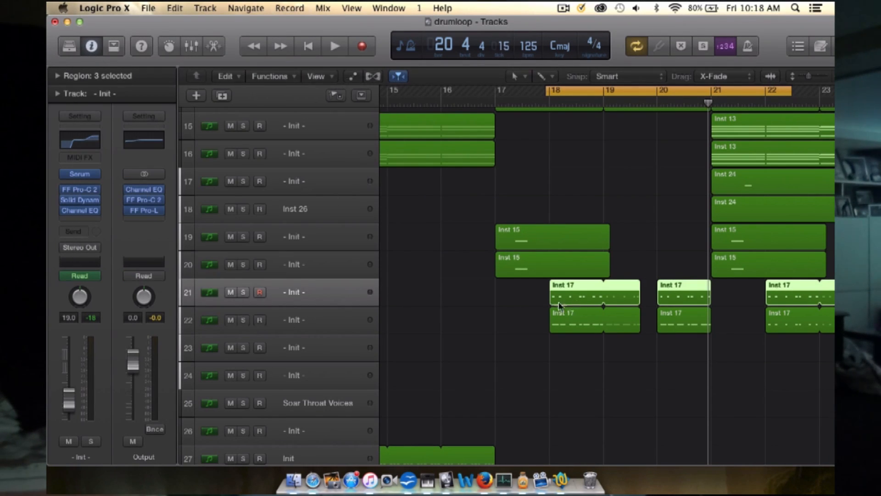
left_click(82, 174)
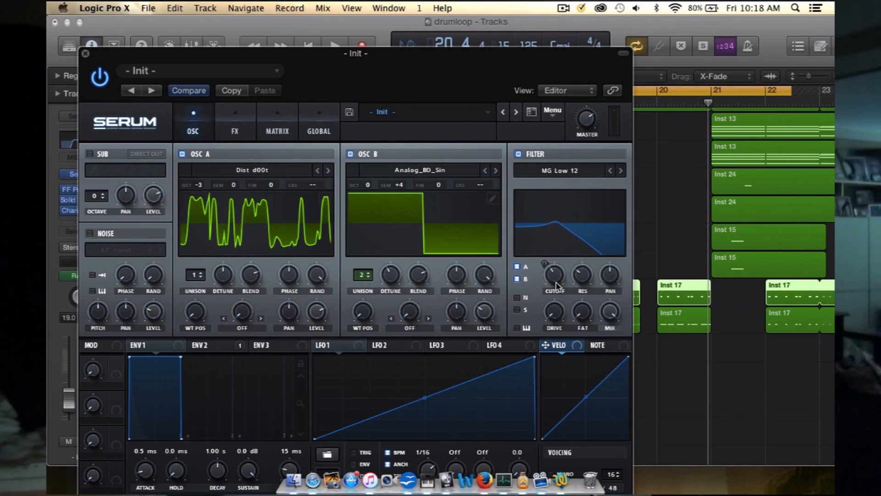
left_click(85, 53)
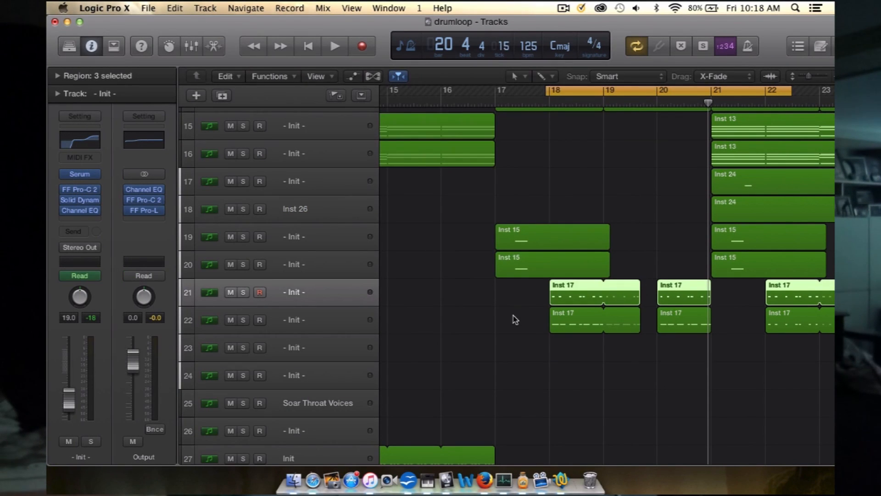
Step: Look through the arrangement from bar 17 onward to examine which layers enter at bars 21 and 25
scroll(516, 320, "right", 6)
scroll(515, 320, "down", 1)
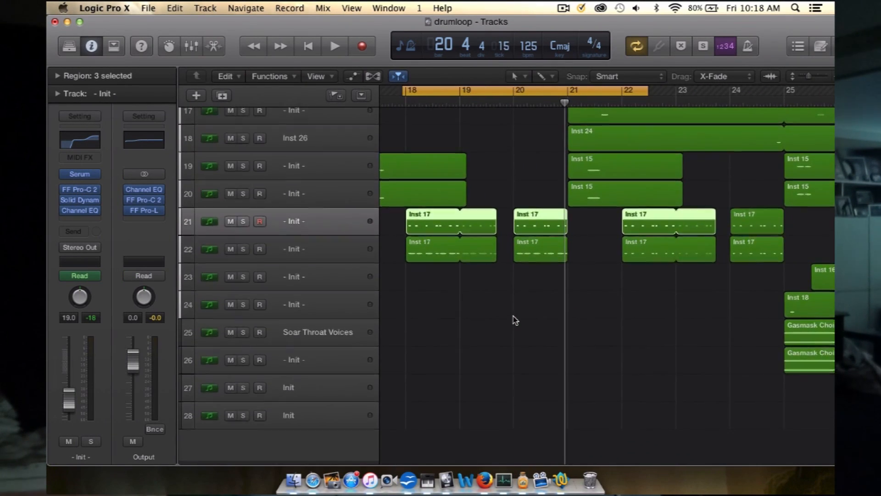
scroll(515, 320, "up", 3)
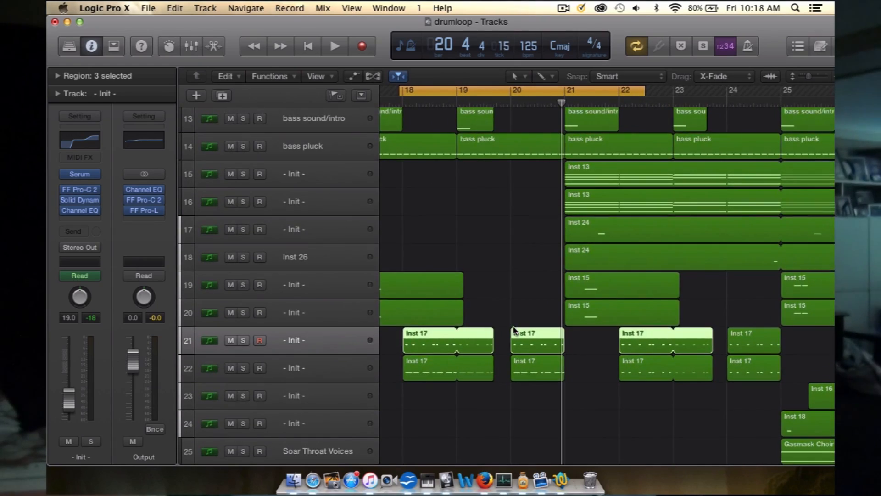
scroll(515, 329, "down", 3)
scroll(515, 329, "up", 8)
scroll(515, 329, "down", 5)
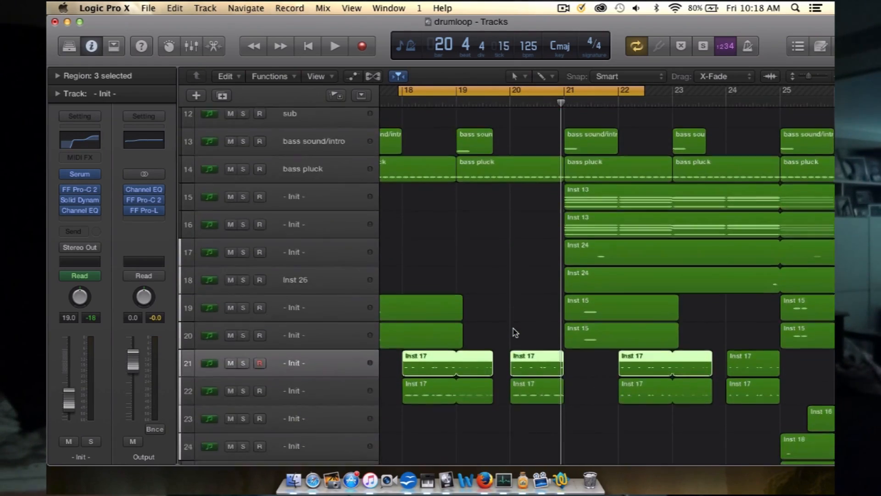
scroll(515, 331, "up", 7)
scroll(516, 331, "left", 2)
scroll(515, 332, "down", 6)
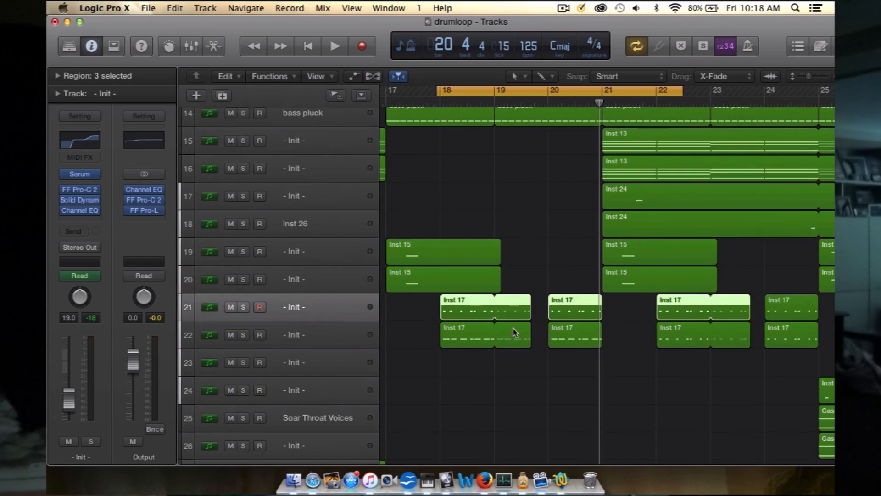
scroll(515, 332, "right", 3)
scroll(514, 331, "down", 1)
scroll(513, 331, "up", 5)
scroll(528, 184, "left", 1)
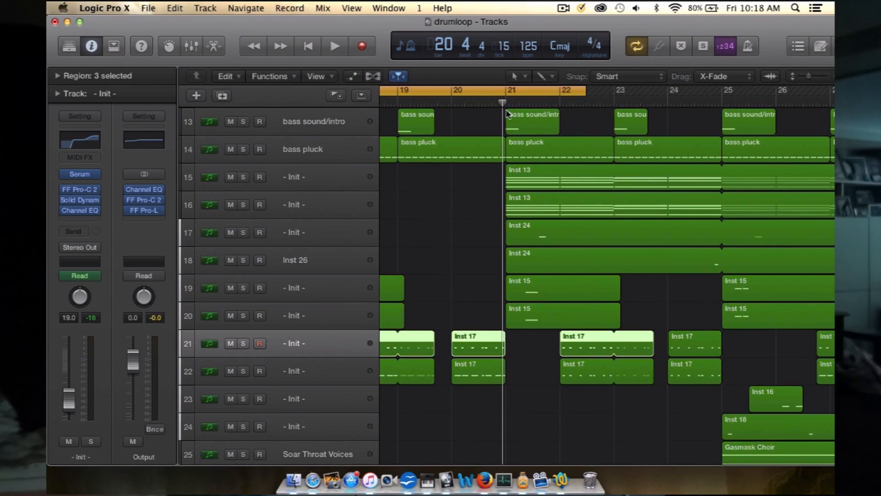
Step: Set the cycle range to start at bar 21 and run to about bar 27, and play the full mix there
left_click(505, 93)
left_click_drag(506, 93, 833, 93)
key("space")
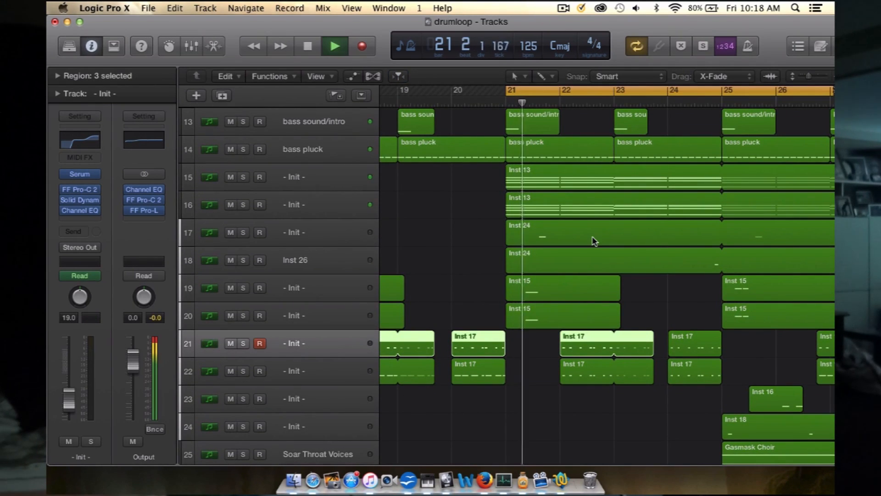
key("space")
Step: Solo the two Inst 13 chord tracks, 15 and 16, and play them from bar 21
left_click(329, 177)
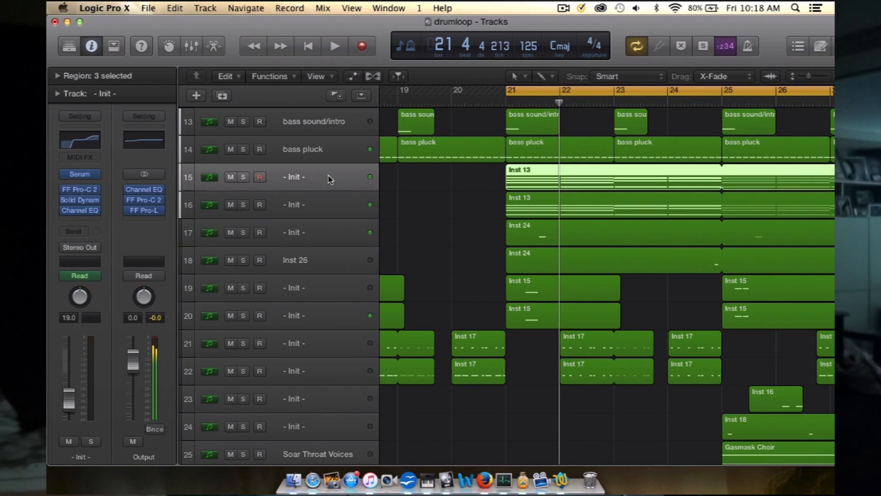
left_click(331, 210)
left_click(244, 177)
left_click(244, 205)
key("space")
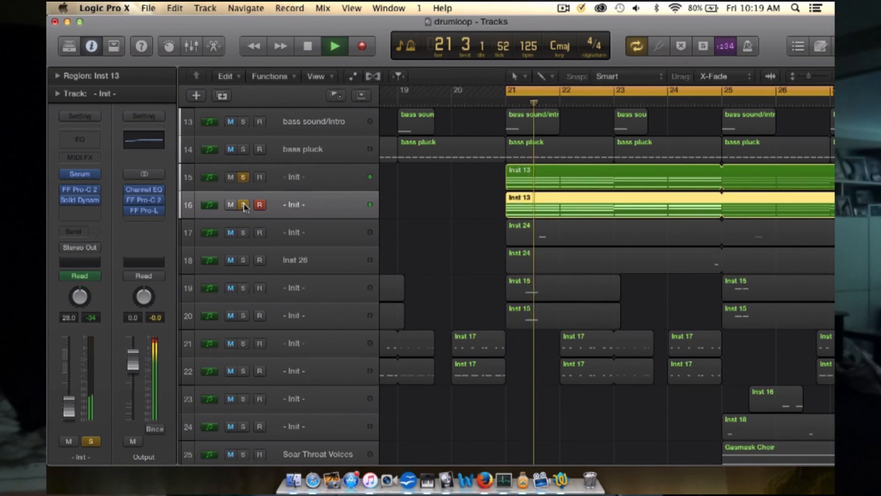
key("space")
Step: Set the cycle range from bar 1 to about bar 10 and play the soloed Inst 13 chords at the intro
scroll(473, 208, "down", 5)
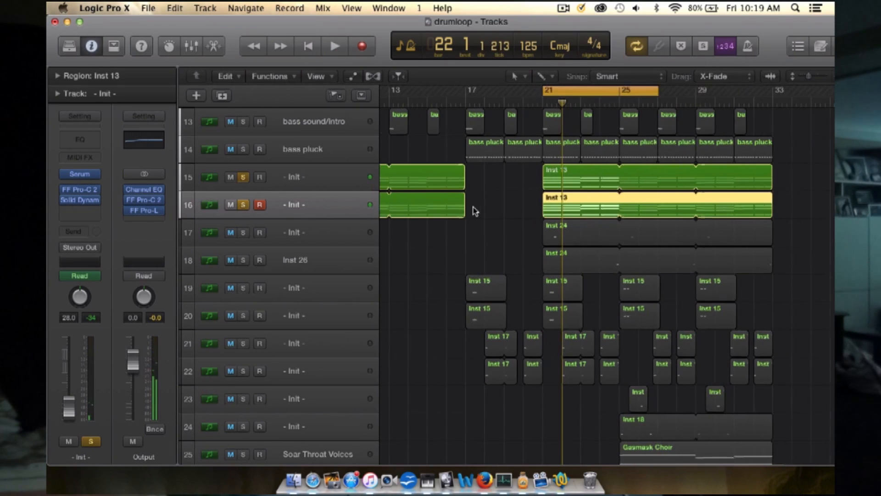
scroll(475, 205, "left", 1)
scroll(587, 161, "left", 5)
scroll(587, 161, "left", 3)
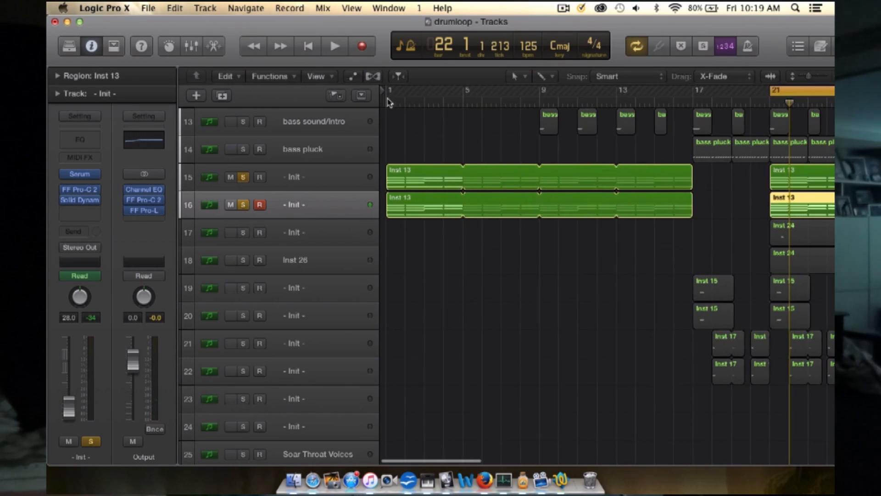
left_click_drag(388, 92, 561, 92)
key("space")
key("space")
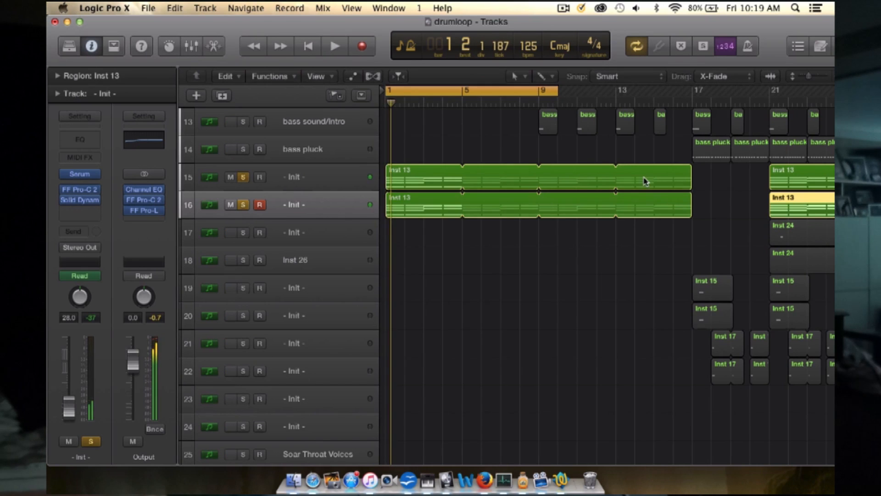
Step: Set the cycle range to bars 21 to 27 and view the Serum filter cutoff automation on the Inst 13 tracks, then hide it
scroll(645, 180, "right", 5)
left_click_drag(672, 90, 678, 90)
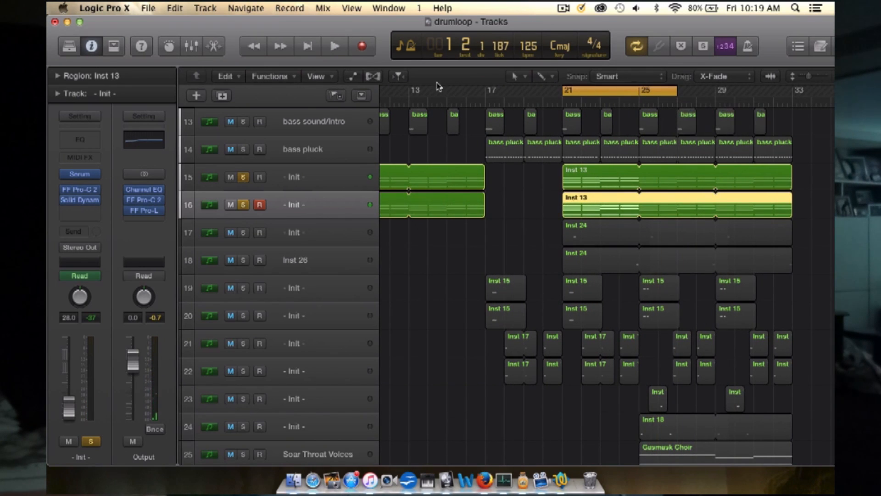
left_click(352, 75)
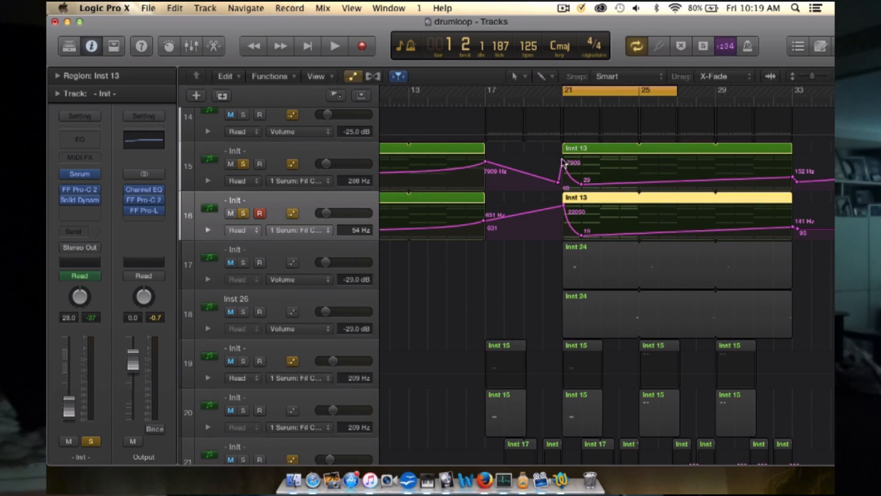
left_click(352, 76)
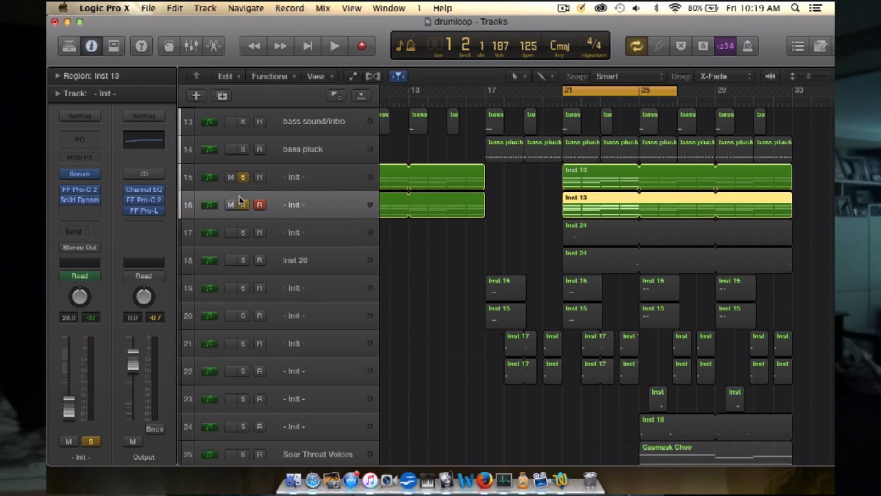
Step: Take tracks 15 and 16 out of solo and play the full mix from bar 21
left_click(244, 177)
left_click(243, 204)
key("space")
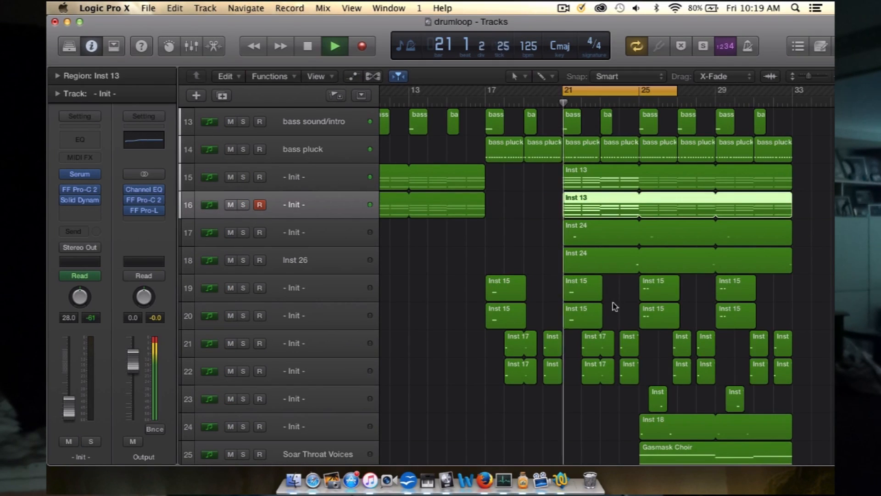
Step: Solo the Inst 24 part on track 17, play it from bar 21, and take it out of solo
scroll(615, 306, "up", 5)
scroll(615, 306, "down", 3)
scroll(616, 306, "right", 4)
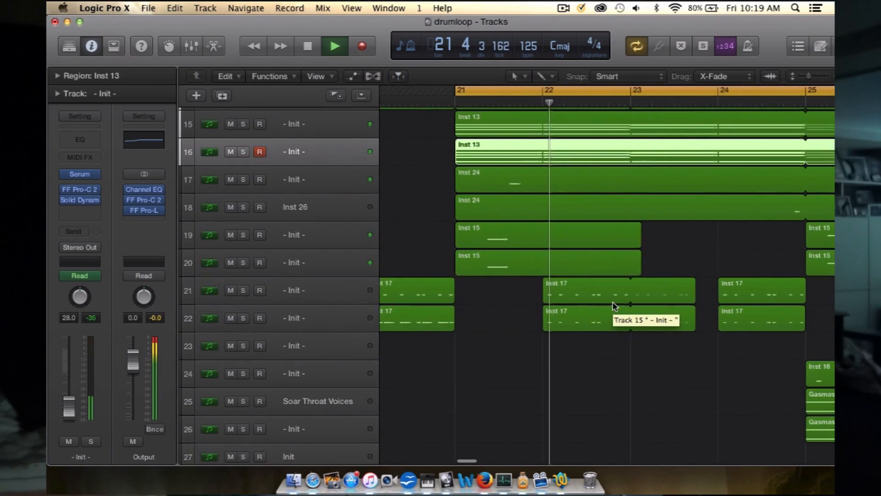
key("space")
left_click(308, 177)
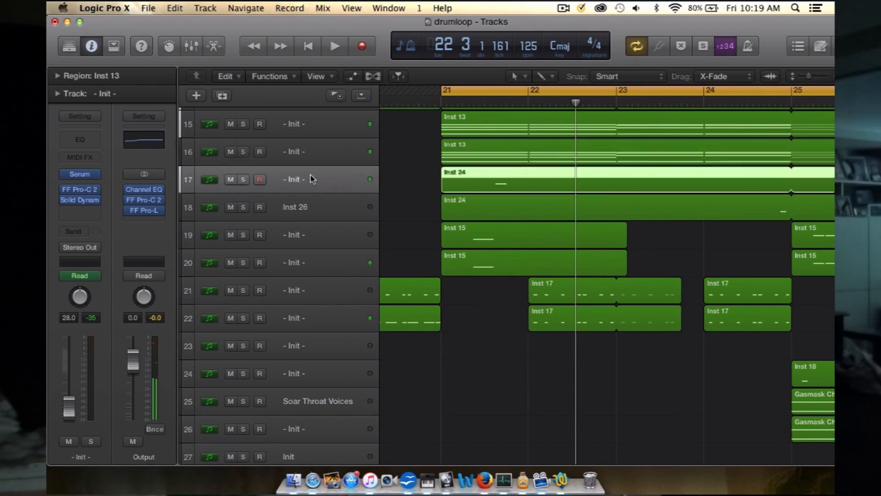
left_click(243, 180)
key("space")
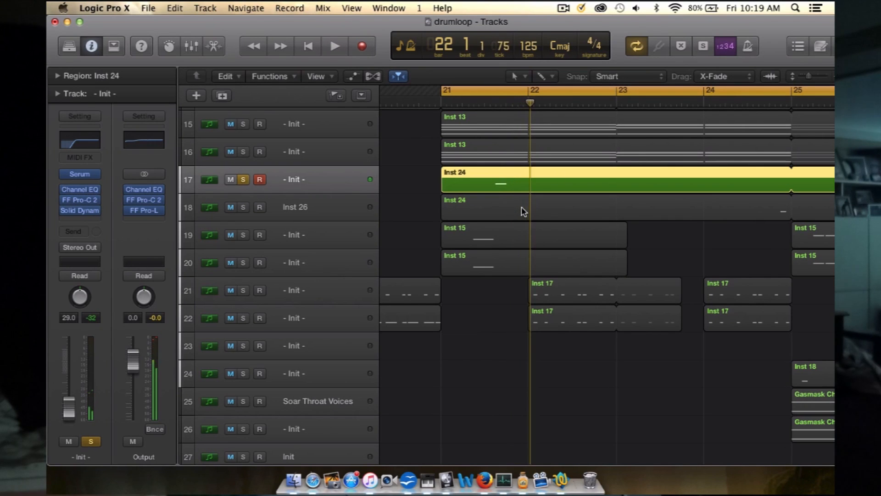
left_click(245, 181)
Step: Move the cycle range to bars 25 to 28
scroll(482, 248, "right", 5)
scroll(482, 248, "down", 3)
scroll(480, 262, "up", 3)
scroll(481, 263, "up", 5)
scroll(480, 269, "left", 5)
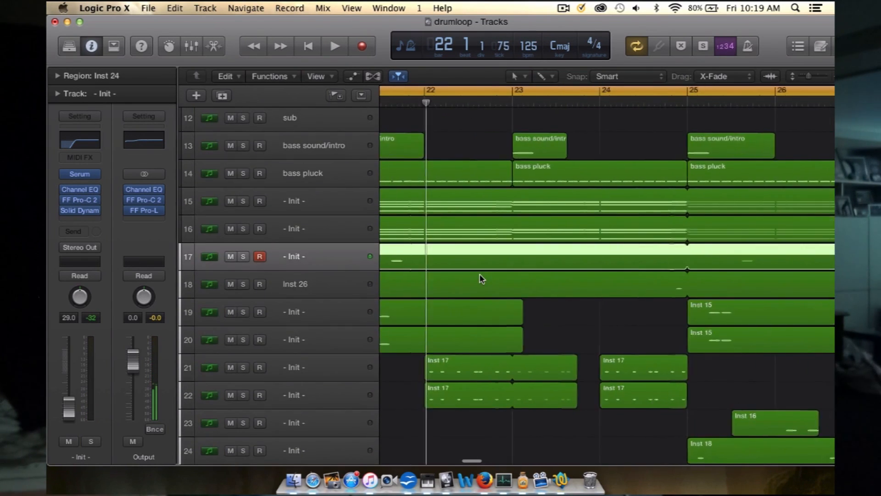
scroll(480, 274, "right", 6)
scroll(479, 274, "up", 3)
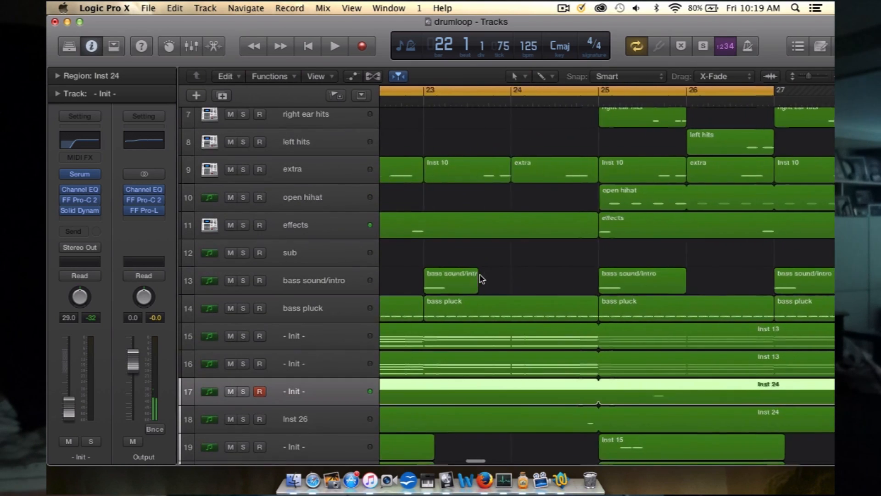
left_click_drag(463, 91, 551, 90)
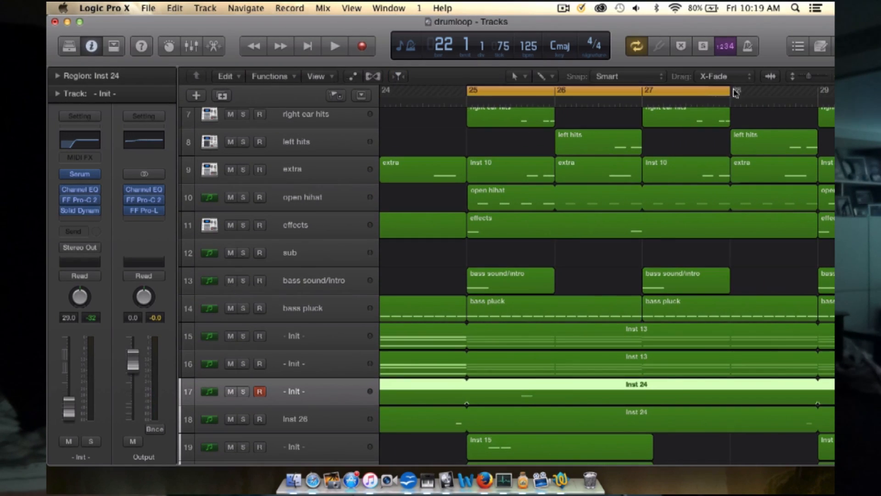
Step: Play the full mix from bar 25 while viewing tracks 17 to 28, and stop near the end of bar 27
scroll(590, 285, "down", 10)
scroll(591, 282, "right", 1)
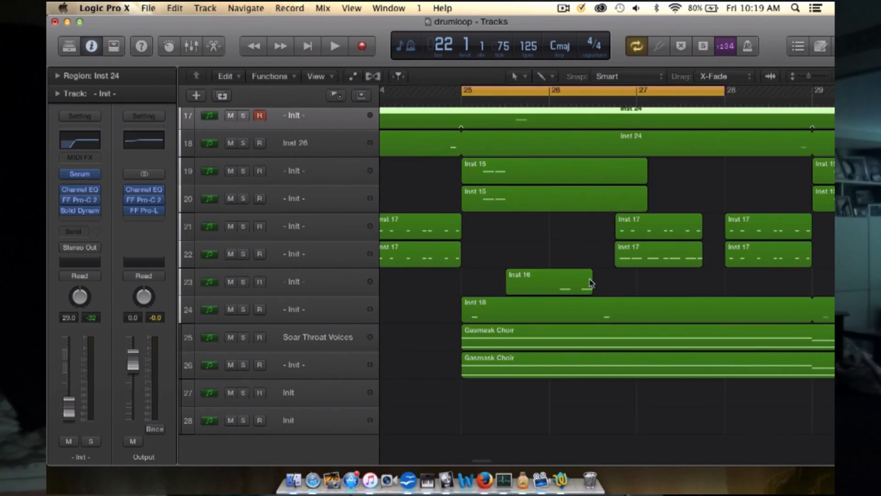
left_click(599, 254)
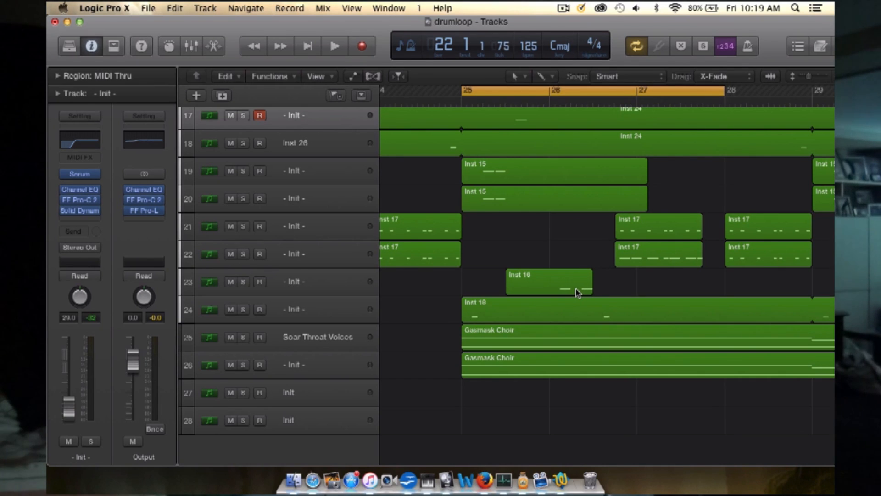
key("space")
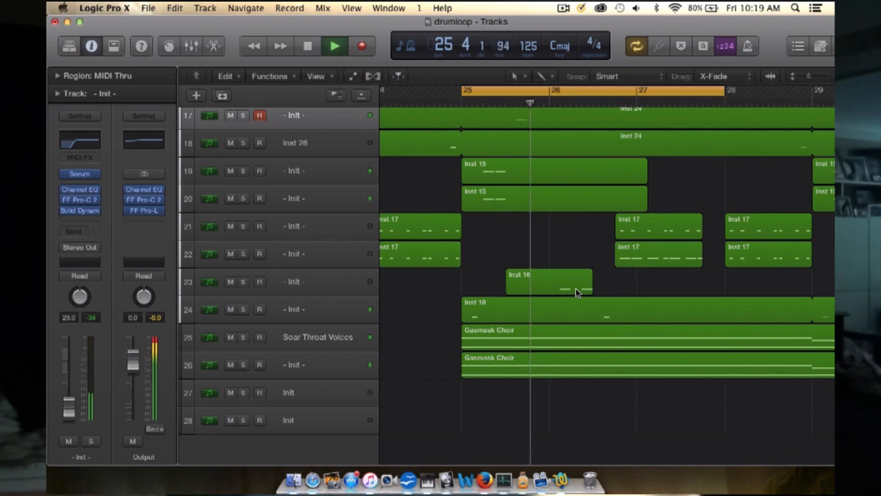
scroll(577, 292, "right", 1)
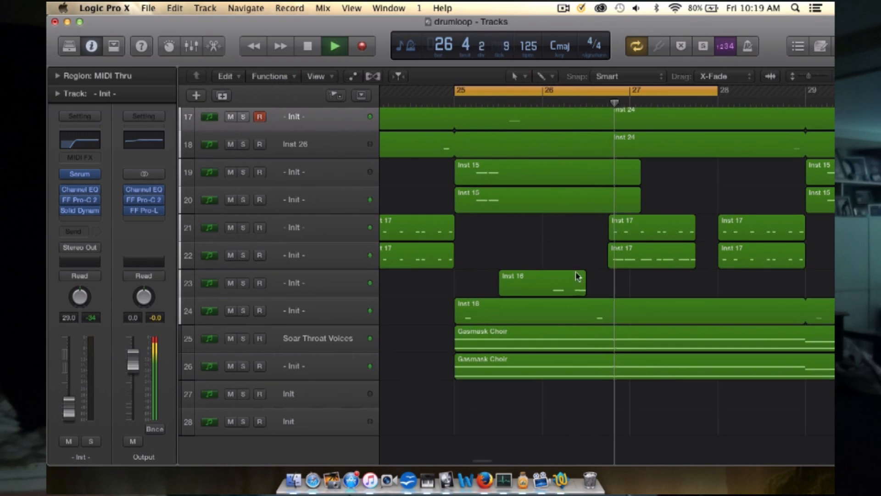
scroll(654, 181, "up", 2)
key("space")
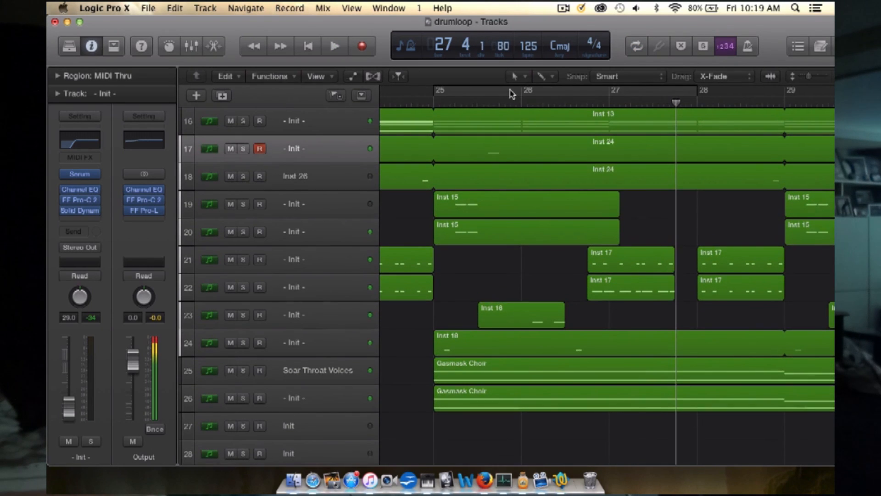
Step: Solo the Inst 16 part on track 23 and play it from bar 25
left_click(274, 318)
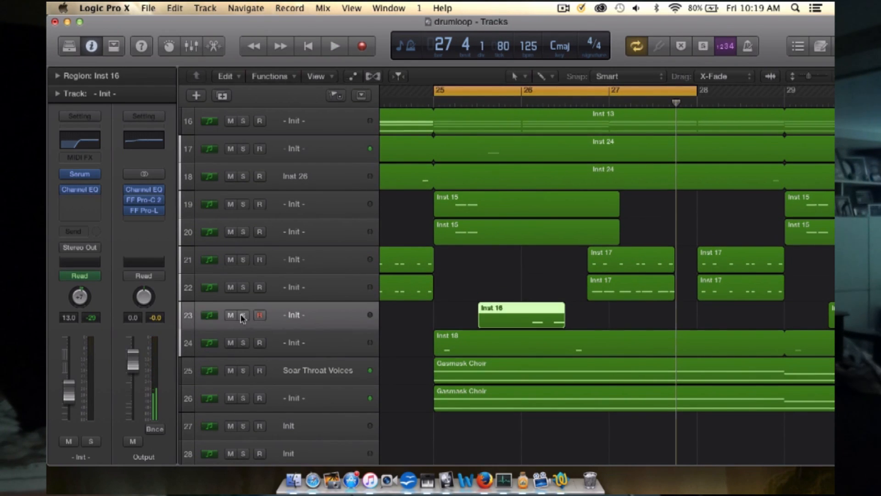
left_click(243, 314)
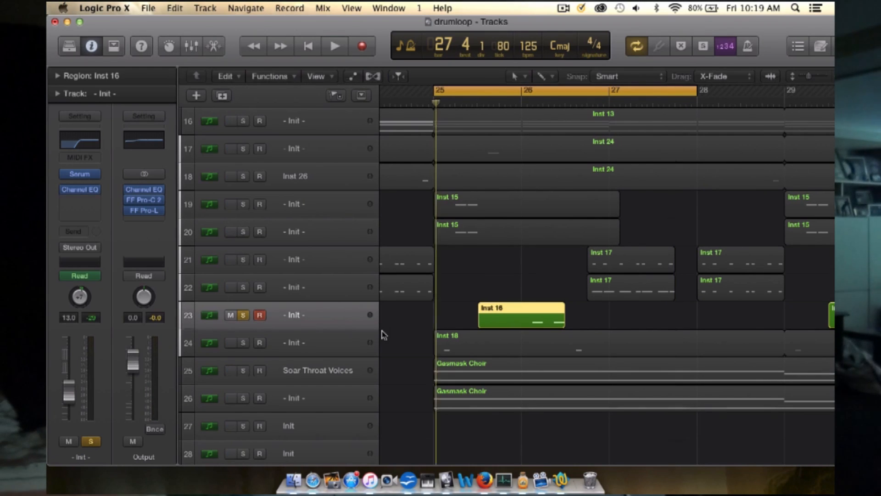
key("space")
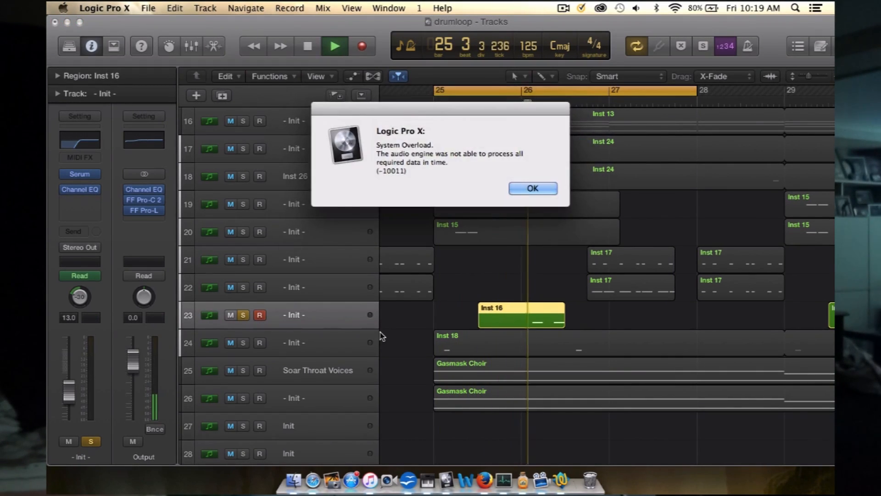
Step: Dismiss the overload alert, replay track 23 with the cycle range from bar 26 to late in bar 28, and unsolo it
left_click(530, 186)
left_click_drag(510, 93, 760, 86)
key("space")
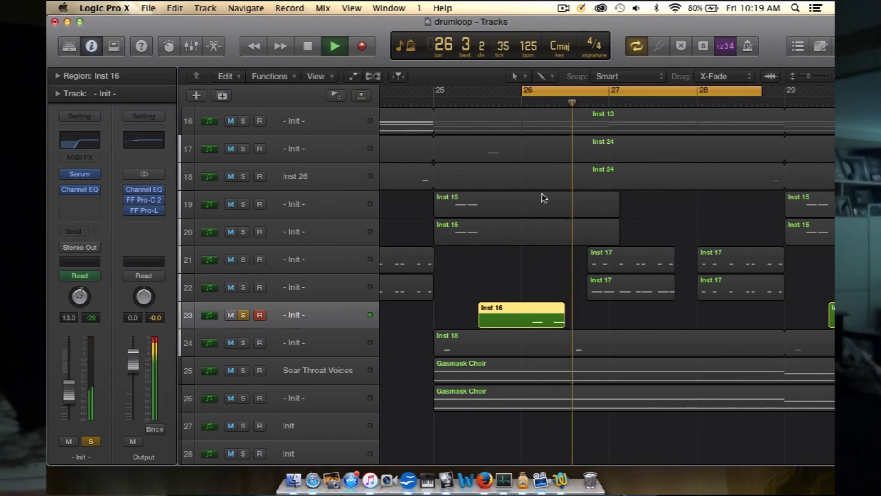
left_click(244, 315)
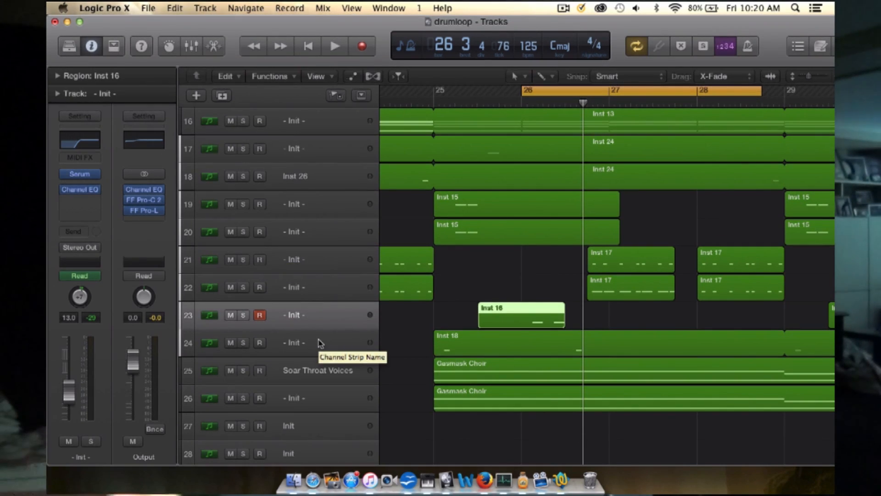
Step: Solo the Inst 18 part on track 24, play it with the cycle range from bar 25 to late in bar 27, and unsolo it
left_click(243, 343)
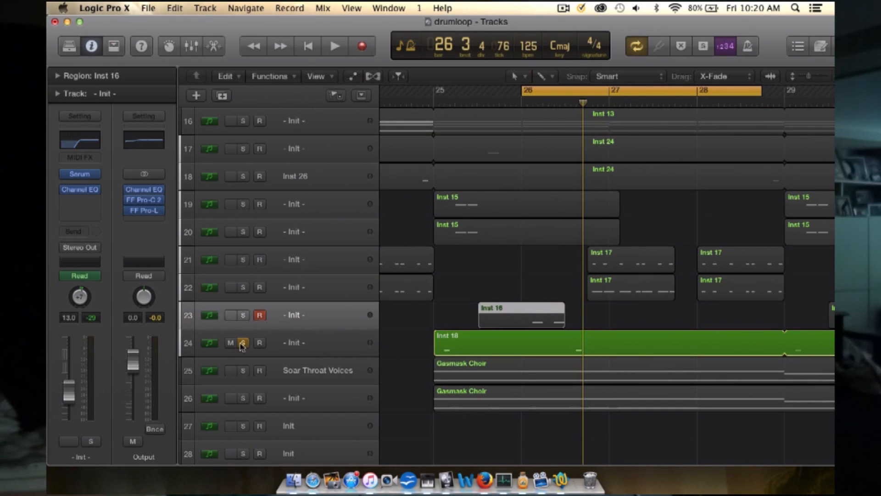
left_click_drag(435, 91, 672, 91)
key("space")
key("space")
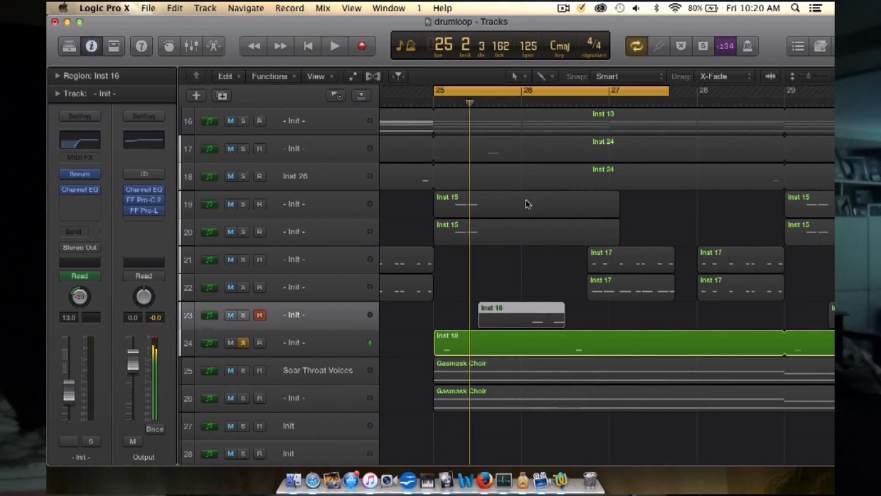
left_click(489, 336)
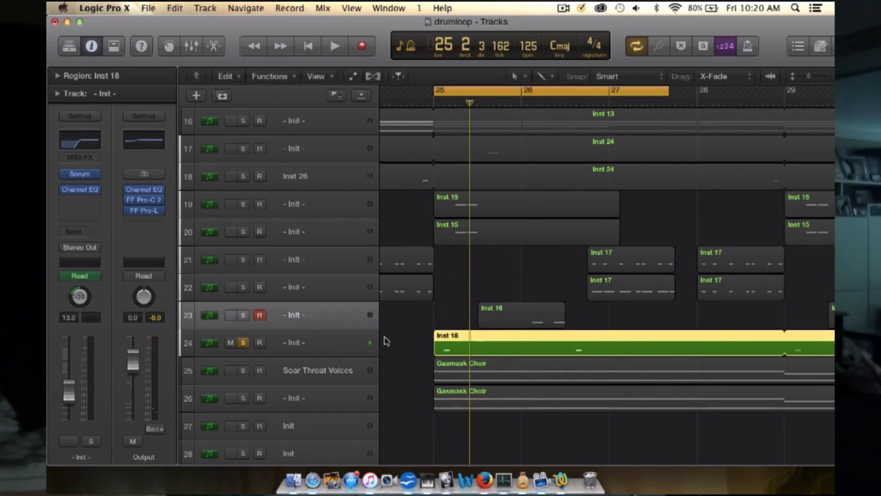
key("space")
key("space")
left_click(243, 343)
Step: Look over how the layers from the drums down to the Gasmask Choir are arranged across bars 25 to 33
scroll(267, 382, "down", 2)
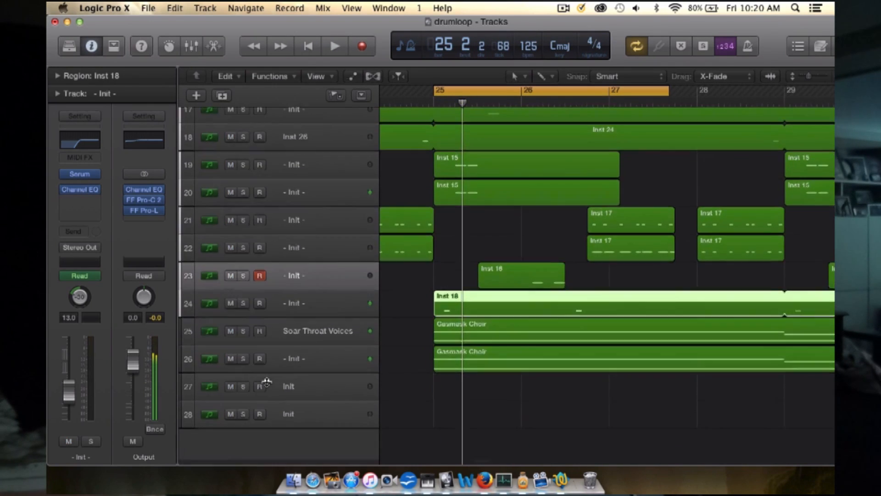
key("super+Left")
key("super+Left")
key("super+Left")
key("super+Left")
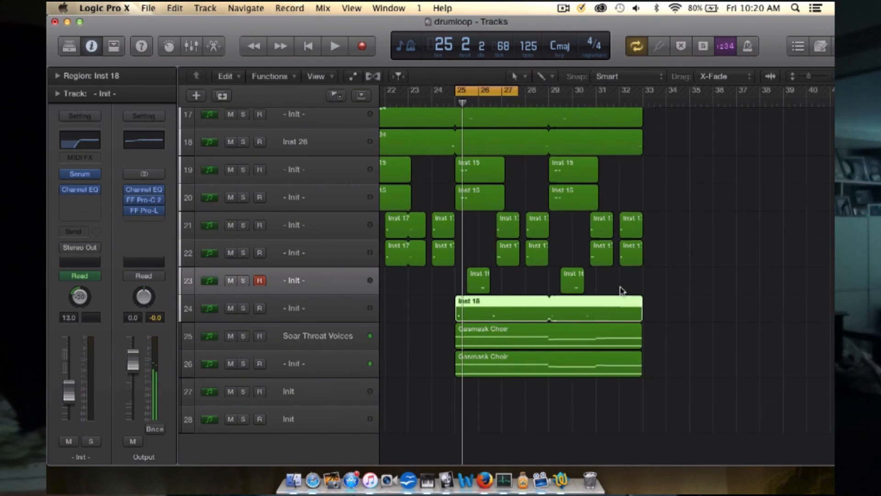
key("super+Right")
key("super+Right")
scroll(652, 290, "up", 10)
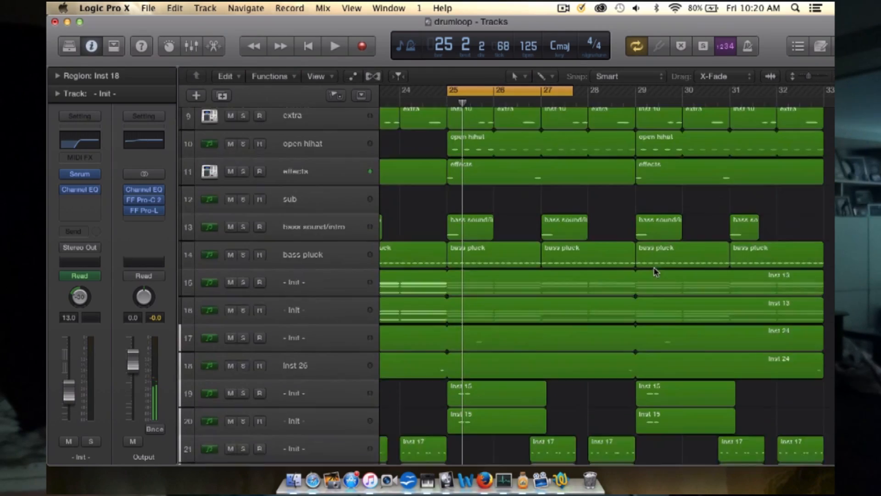
scroll(655, 275, "down", 9)
scroll(634, 251, "up", 1)
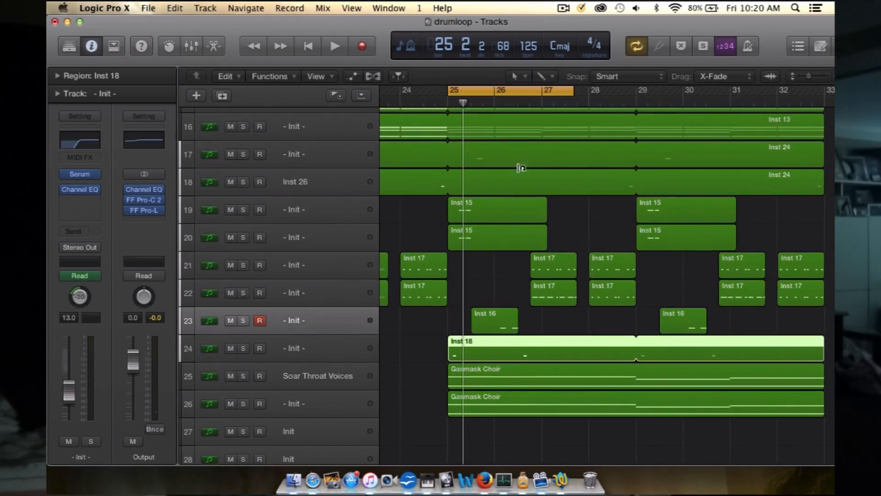
Step: Solo the Inst 15 parts on tracks 19 and 20 and play them from bar 25
left_click(312, 232)
left_click(310, 214)
left_click(243, 209)
left_click(243, 237)
scroll(389, 219, "left", 10)
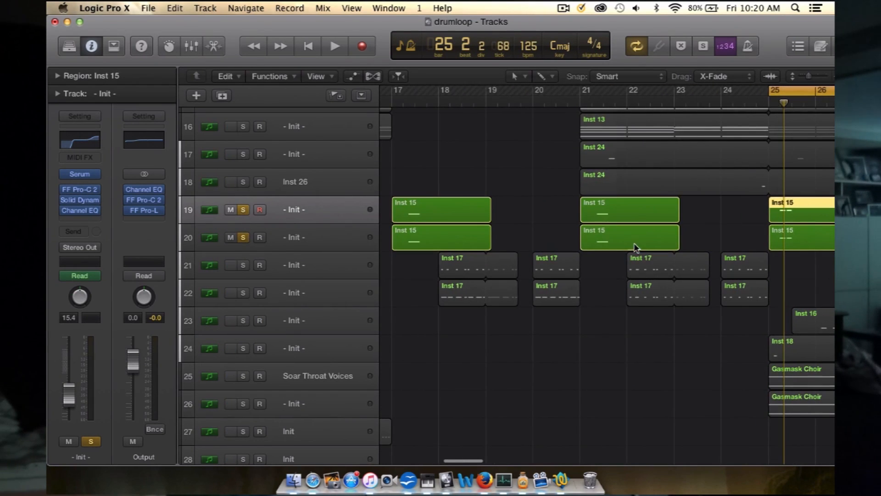
key("z")
key("space")
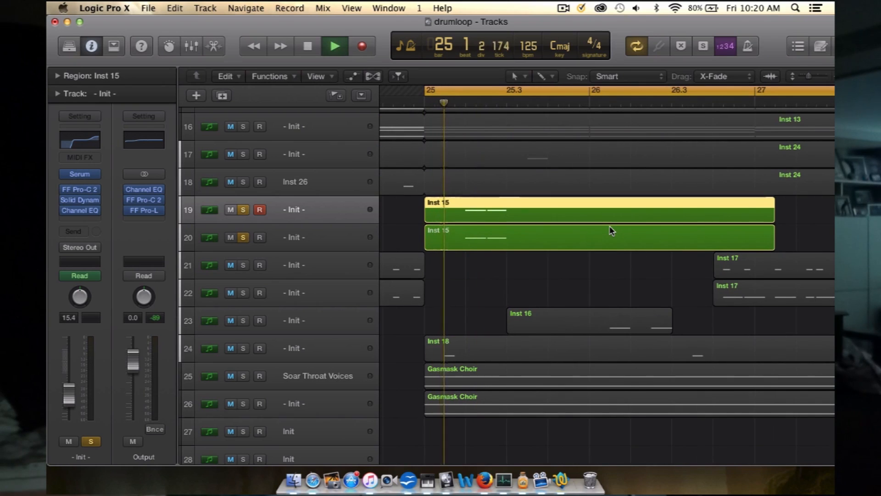
Step: Replay the soloed Inst 15 parts from bar 25, and take tracks 19 and 20 out of solo
key("space")
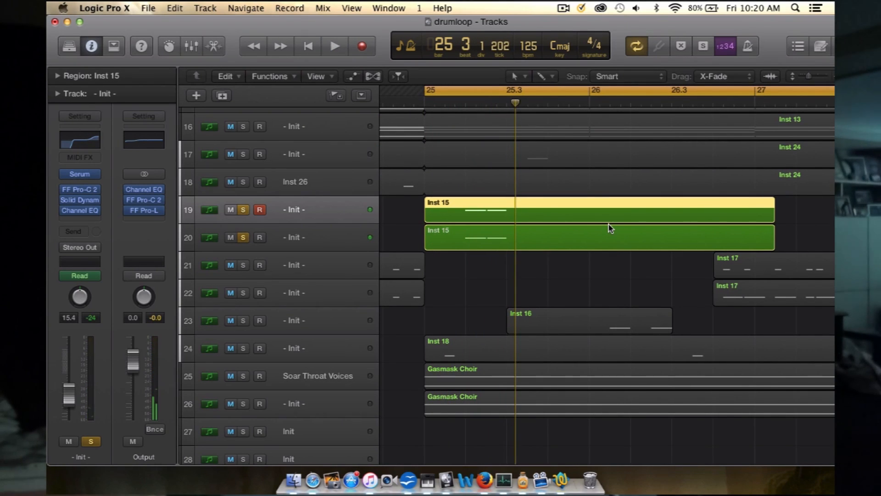
key("space")
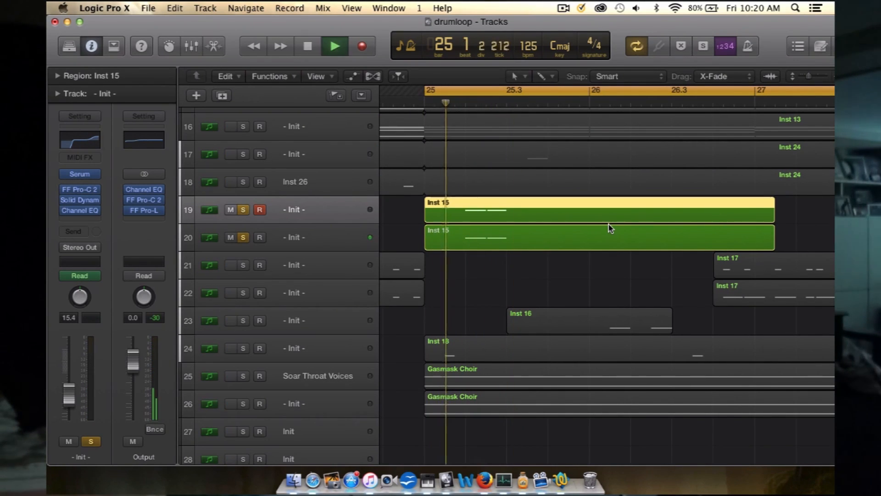
key("space")
left_click(243, 210)
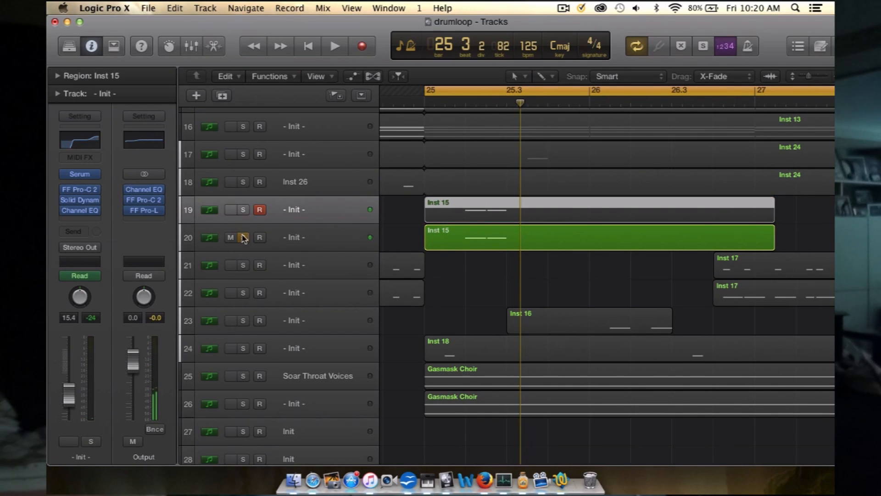
left_click(243, 237)
Step: Play the full mix from bar 25 with cycling turned off, and dismiss the overload alert
scroll(500, 268, "right", 3)
key("super+Left")
key("super+Left")
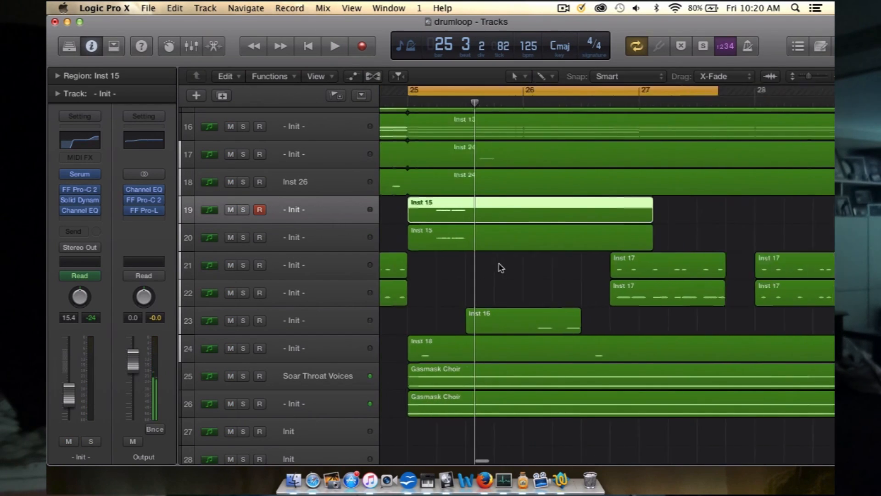
key("space")
left_click(583, 92)
scroll(584, 216, "down", 2)
scroll(586, 220, "up", 2)
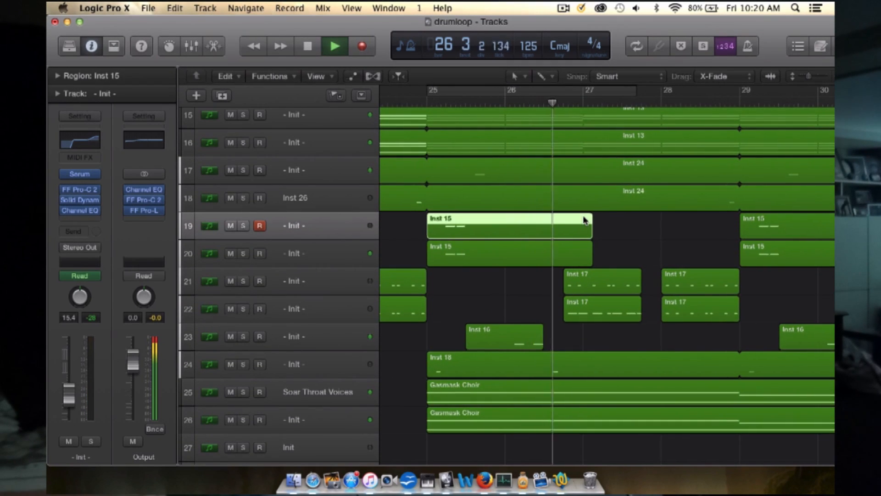
scroll(585, 219, "down", 2)
scroll(585, 220, "right", 1)
key("super+Left")
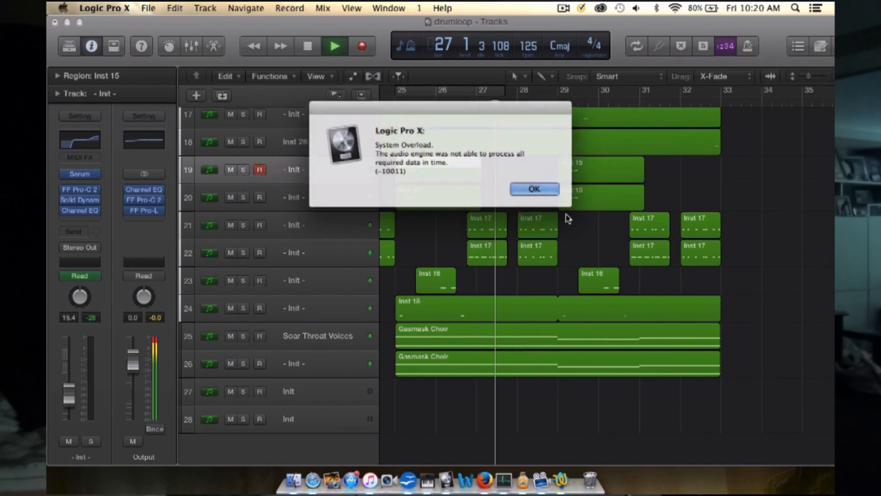
left_click(528, 189)
Step: Turn cycling on from bar 25 to beyond bar 35, and play the Gasmask Choir part on track 26 in solo
left_click(398, 93)
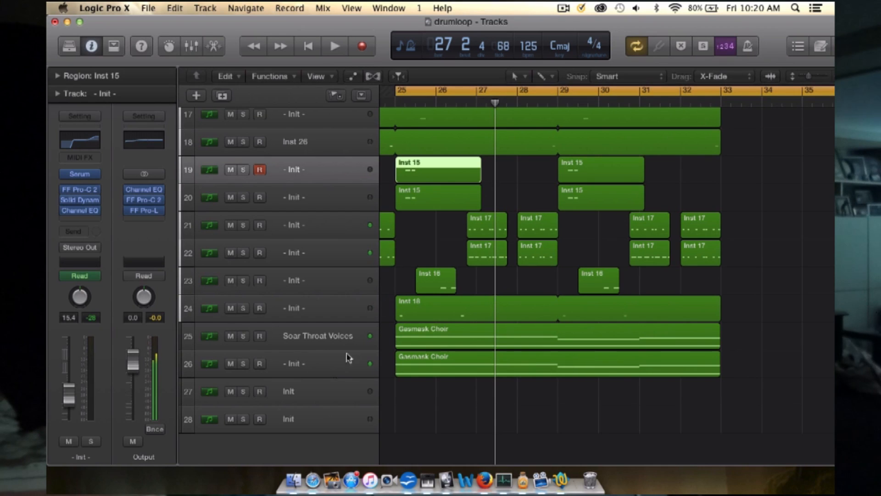
left_click(322, 362)
left_click(244, 363)
key("space")
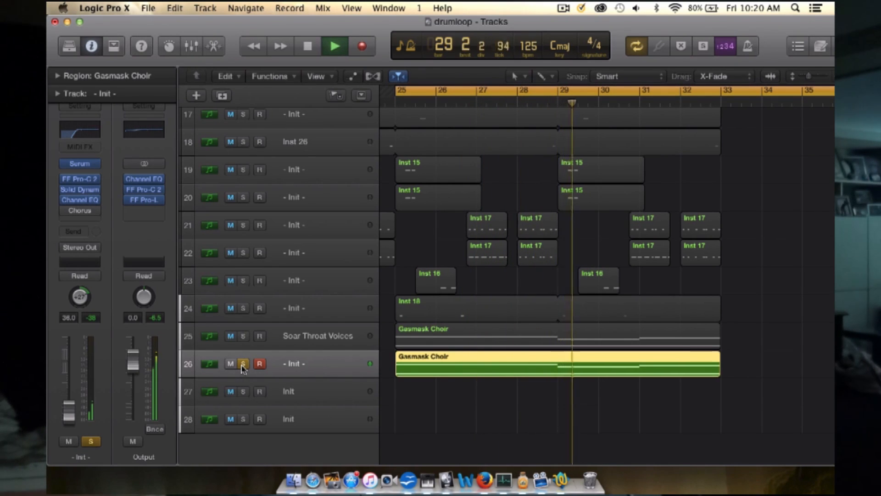
key("space")
Step: Take track 26 out of solo, and solo and select the Soar Throat Voices track
left_click(243, 363)
left_click(243, 336)
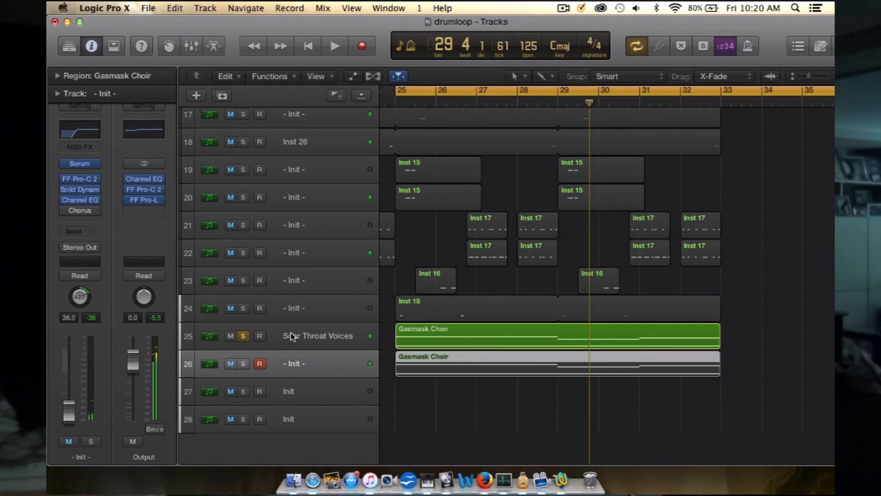
left_click(324, 345)
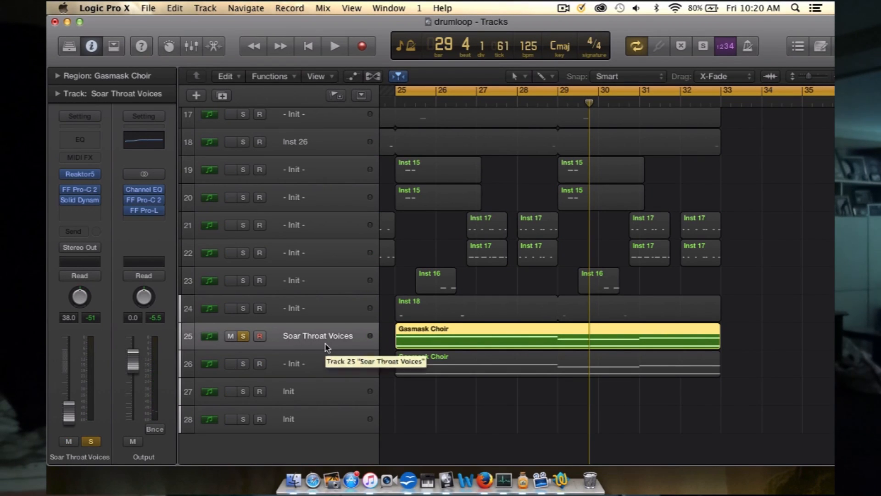
Step: Play the soloed Soar Throat Voices part from bar 25, and take its track out of solo
key("space")
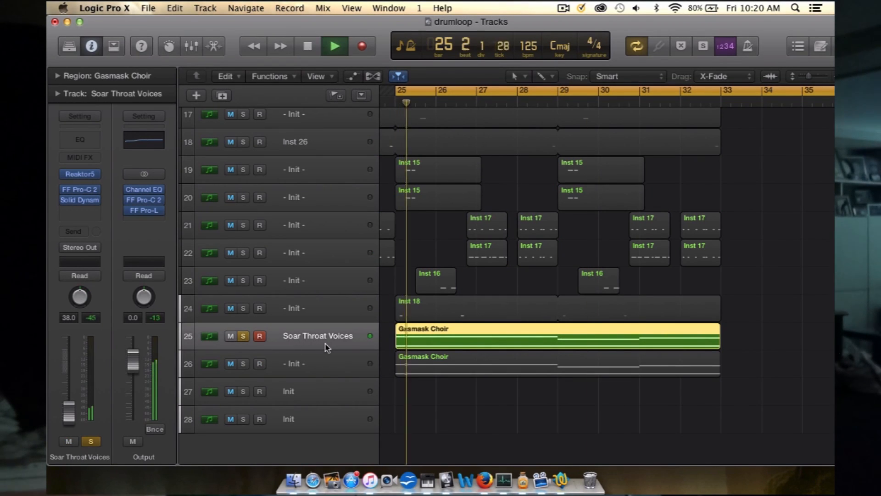
key("space")
left_click(243, 338)
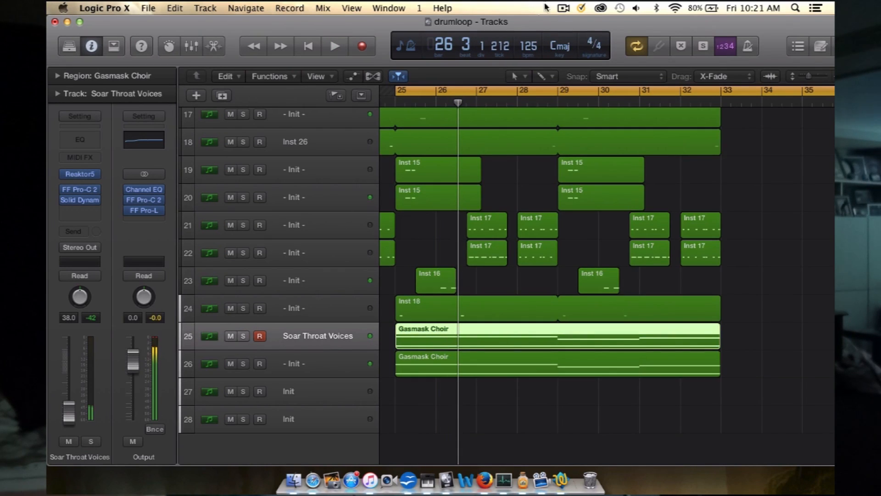
Step: Clear the region selection and play the full mix of all tracks from bar 25 to about bar 32
left_click(564, 7)
left_click(776, 209)
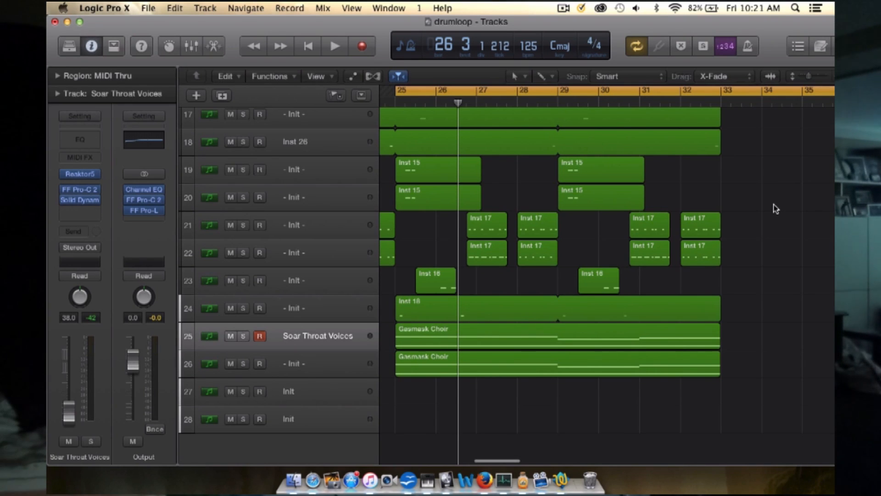
scroll(774, 205, "left", 1)
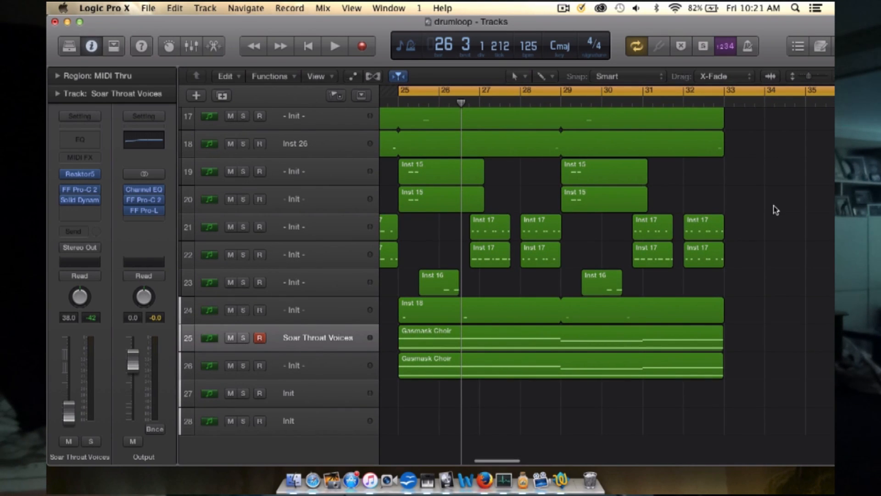
scroll(776, 210, "left", 2)
scroll(776, 210, "up", 4)
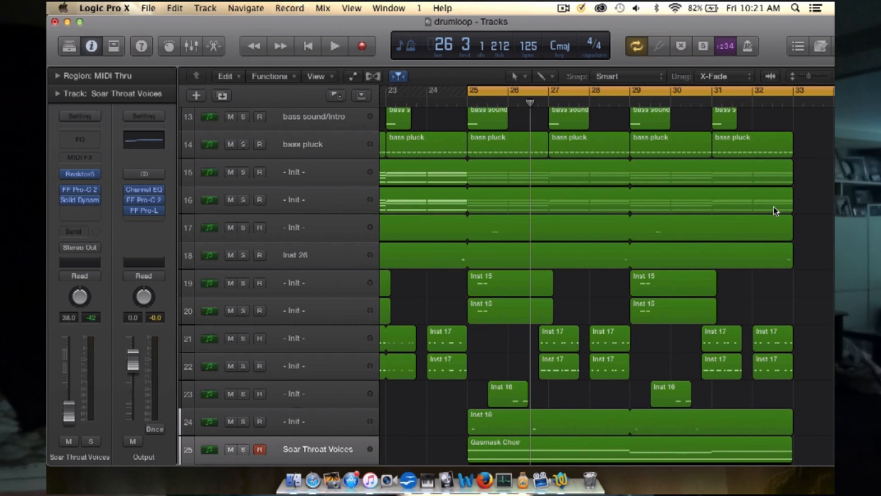
scroll(775, 211, "up", 8)
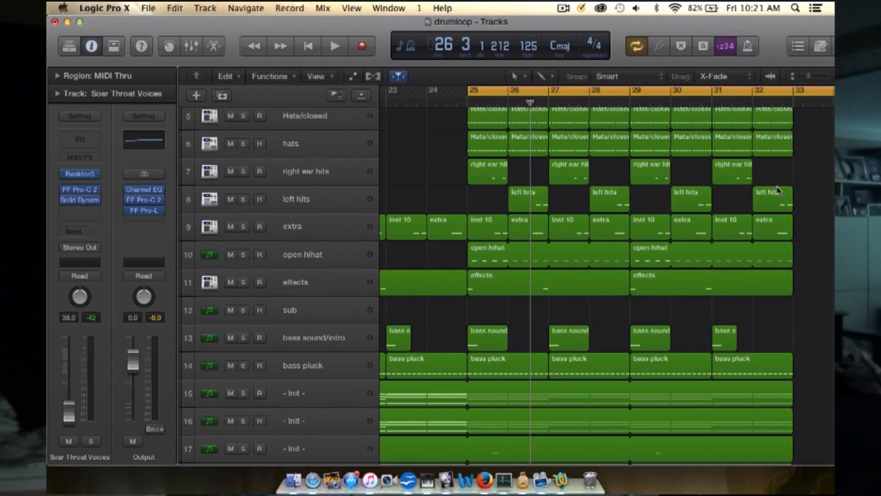
scroll(662, 184, "up", 4)
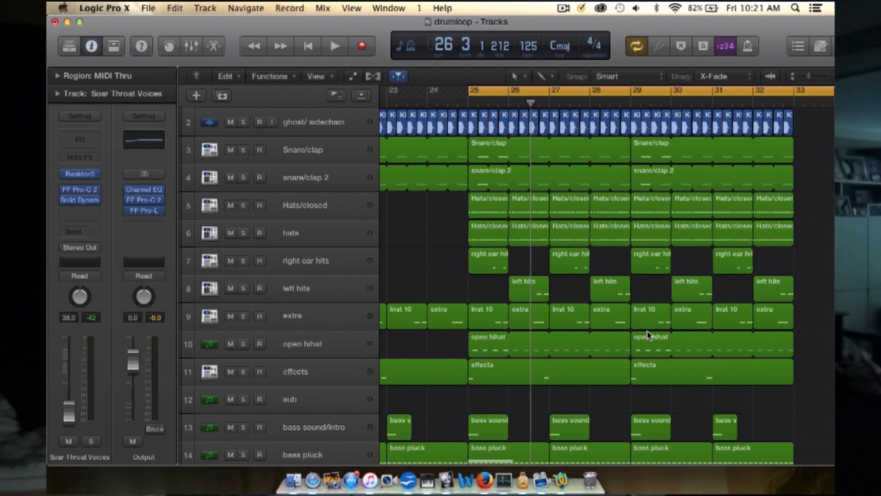
scroll(649, 335, "down", 15)
key("space")
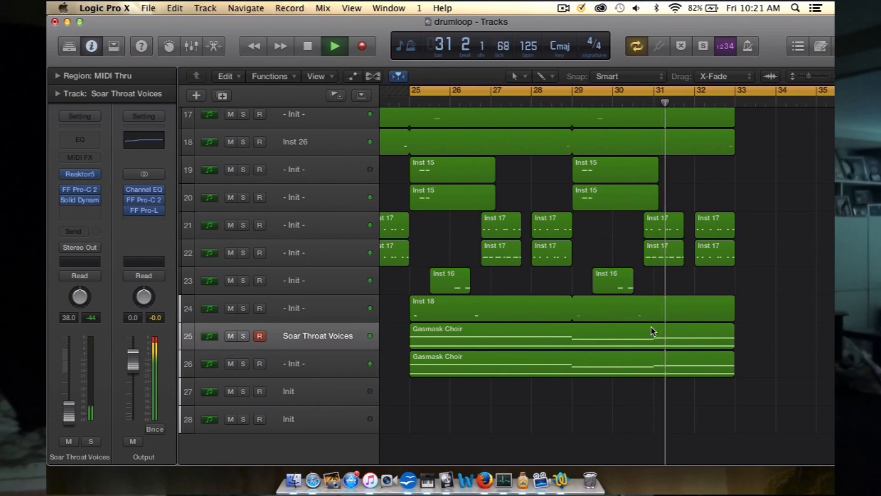
key("space")
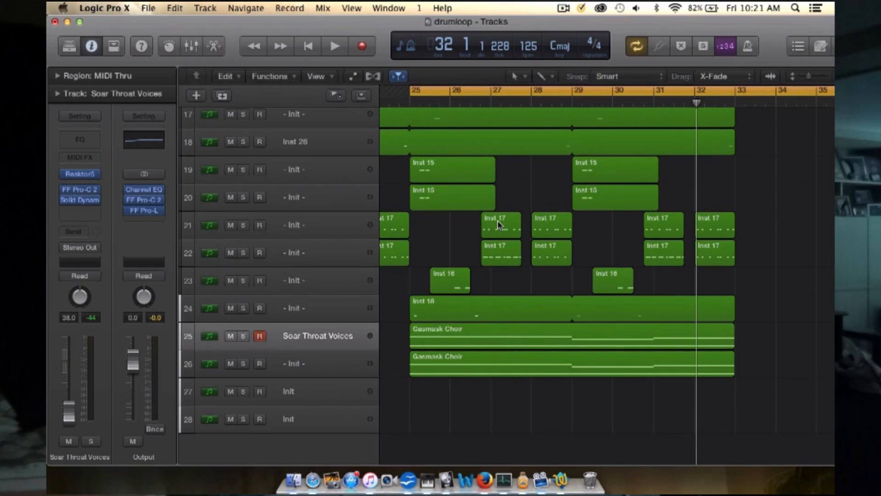
Step: Examine the arrangement of all 28 tracks, from the kick and drums down to the choir voices, across the earlier and later sections
scroll(500, 225, "up", 2)
scroll(500, 225, "left", 5)
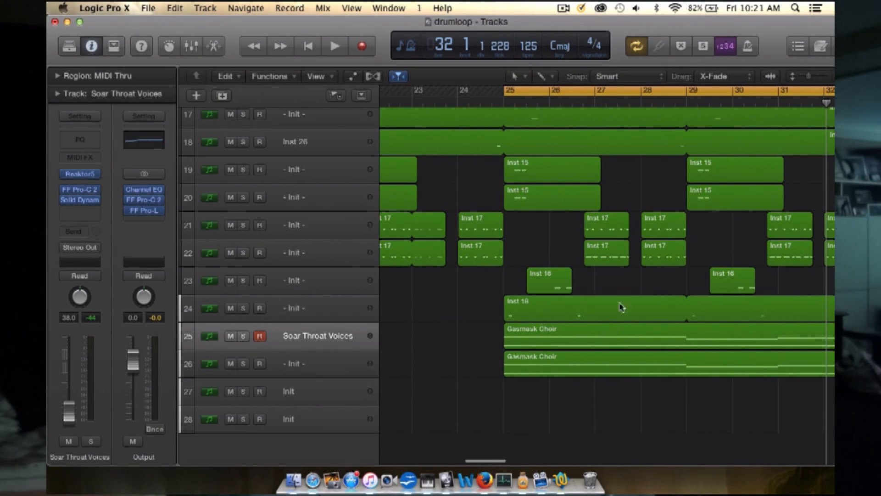
scroll(612, 330, "up", 2)
scroll(645, 247, "up", 10)
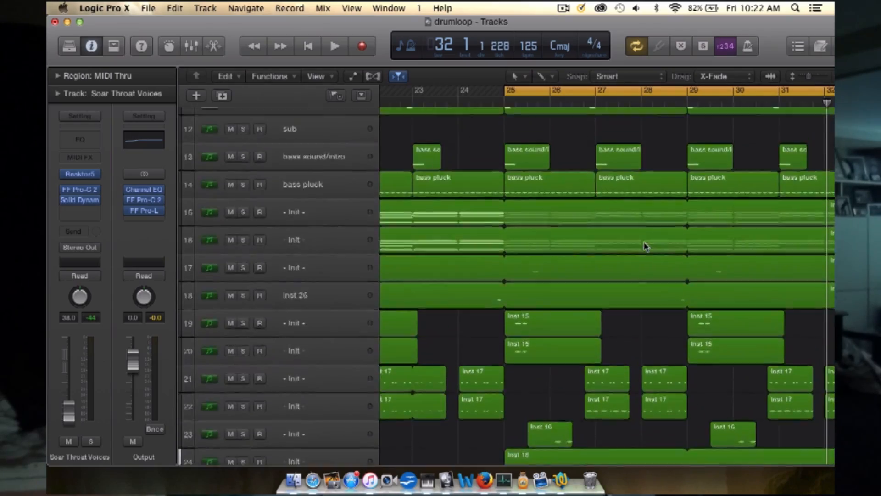
scroll(646, 246, "right", 5)
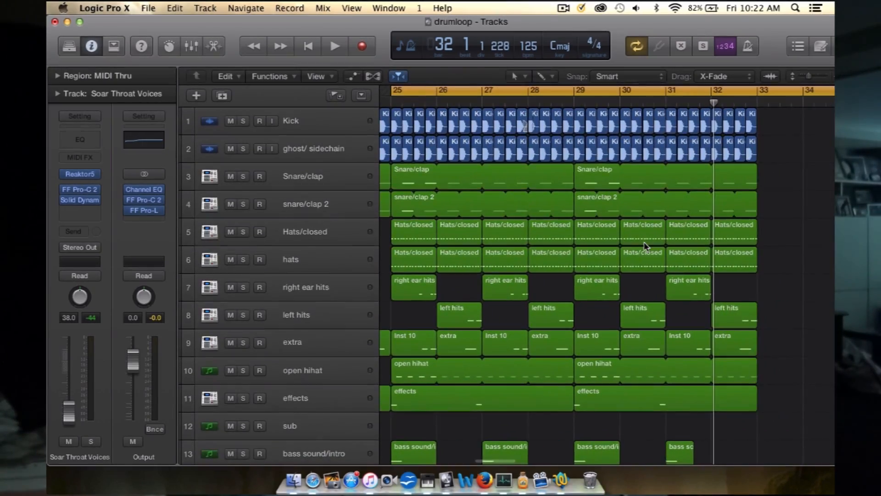
scroll(645, 246, "down", 10)
scroll(646, 246, "left", 15)
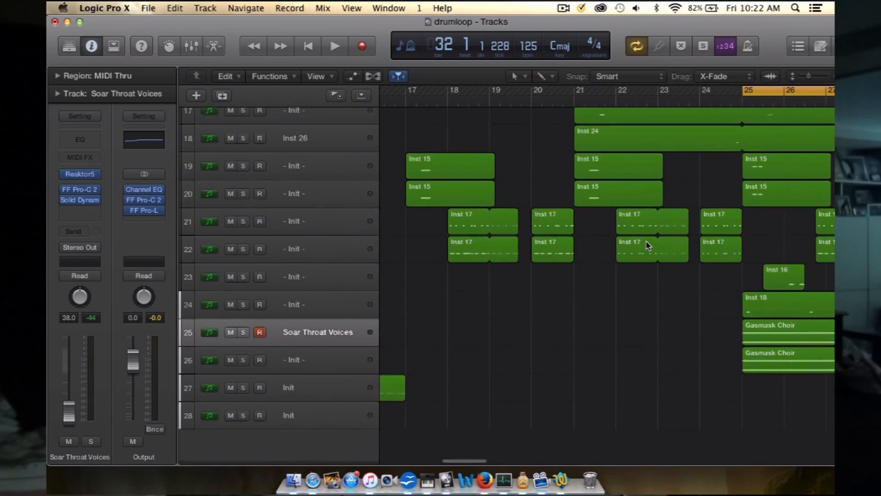
scroll(647, 245, "down", 5)
scroll(647, 245, "up", 10)
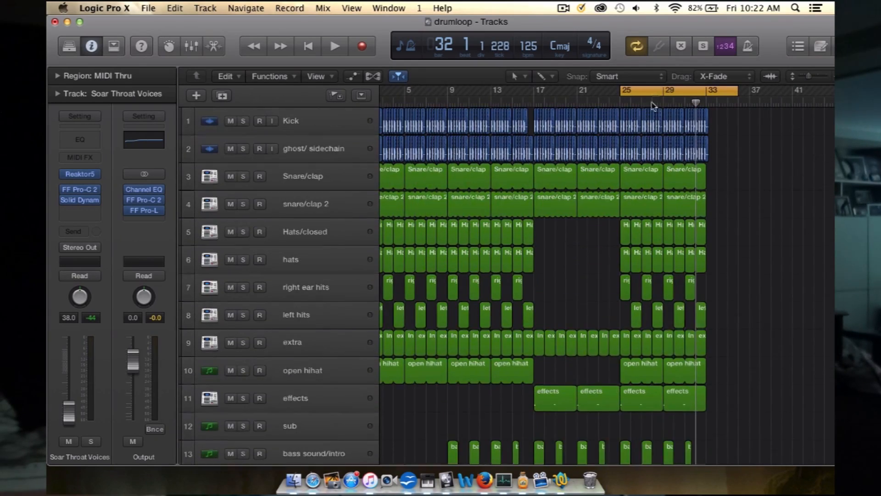